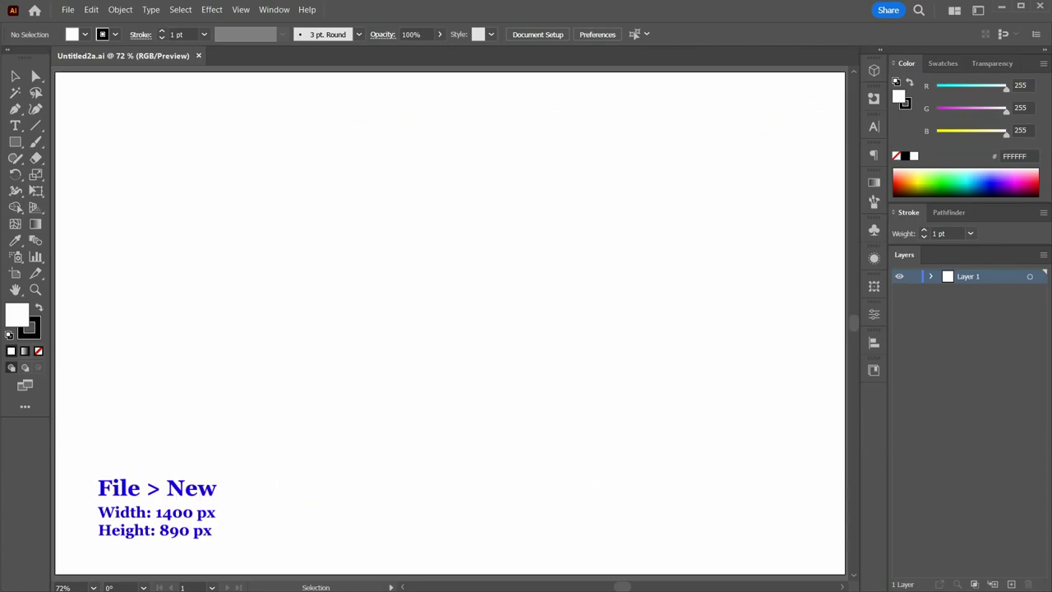
With Fill set to None, draw a tall ellipse about 244 × 487 px outward from its centre.
click(39, 351)
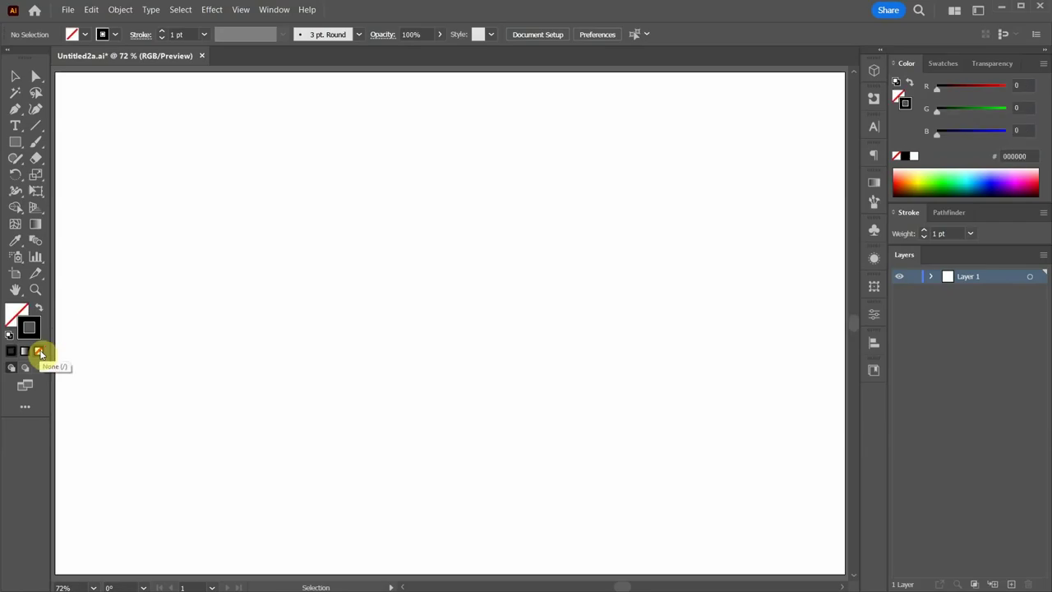
key(l)
key(l)
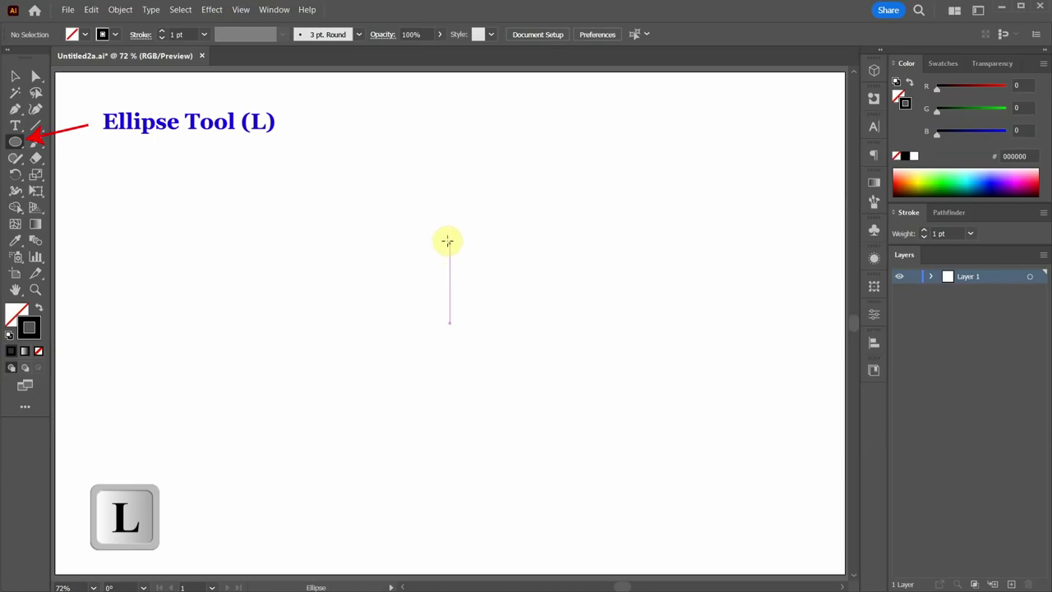
drag(449, 227, 518, 365)
key(shift+c)
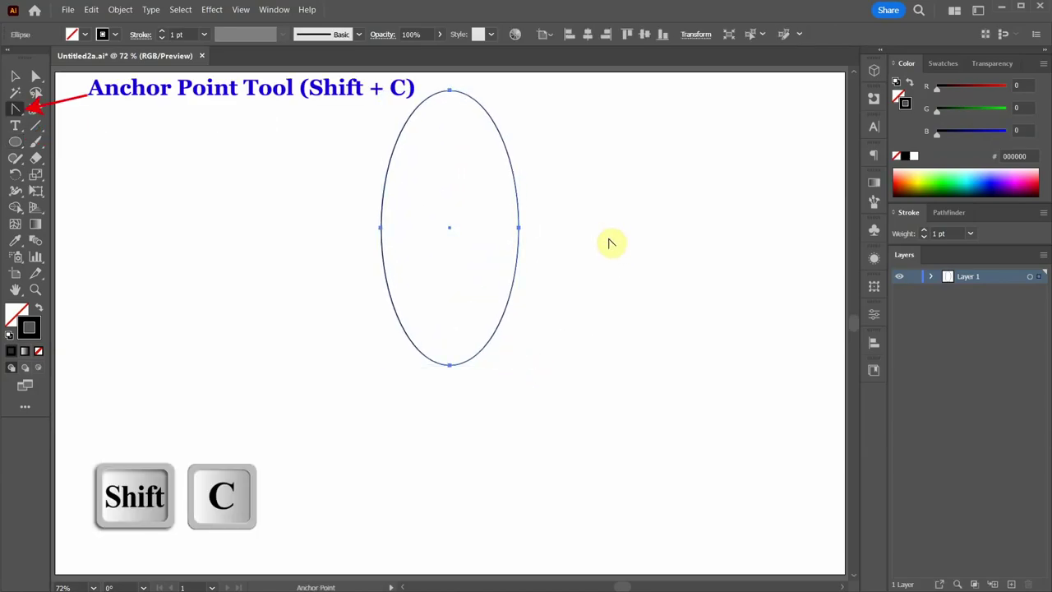
Make the top and bottom anchors sharp corners and lower both side anchors about 88 px.
click(449, 90)
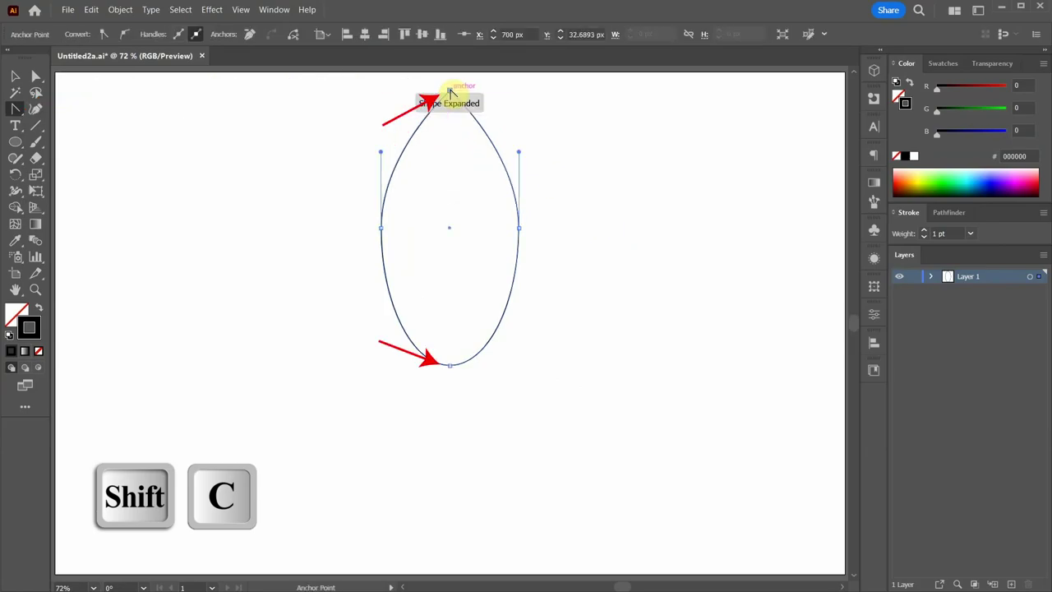
click(449, 364)
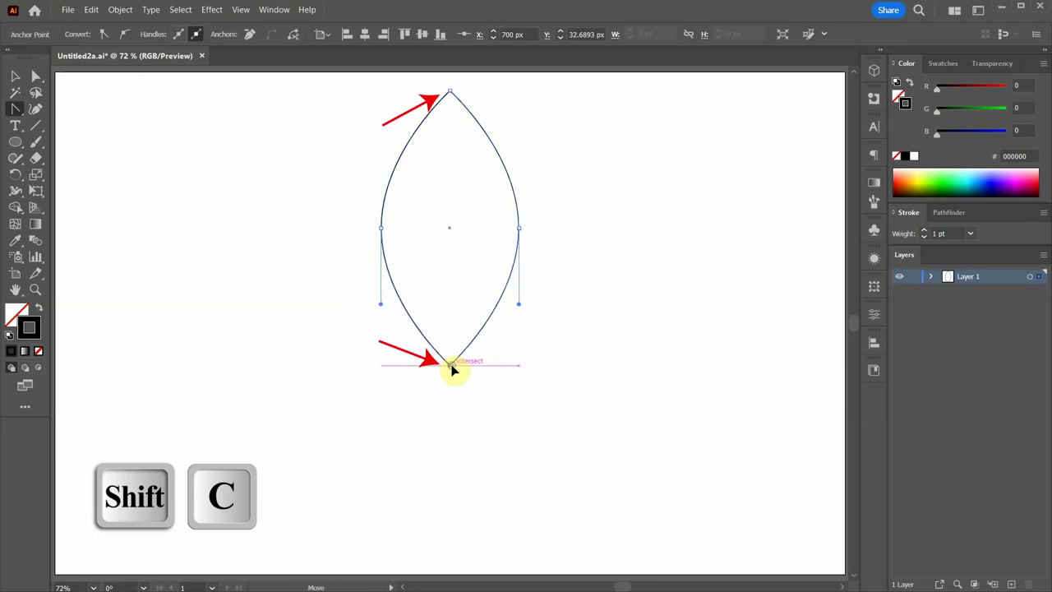
key(a)
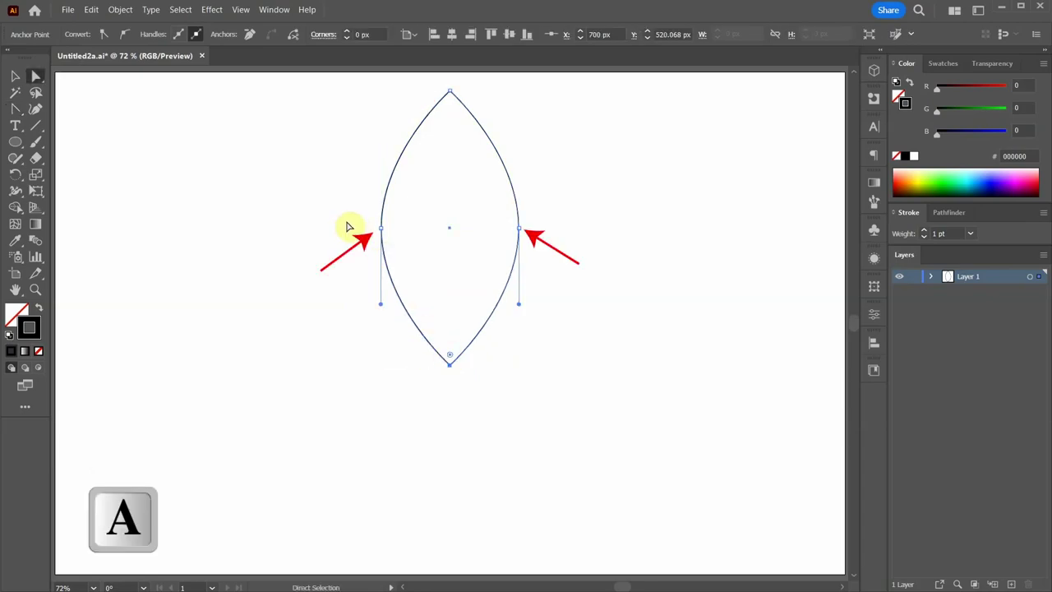
drag(344, 212, 582, 261)
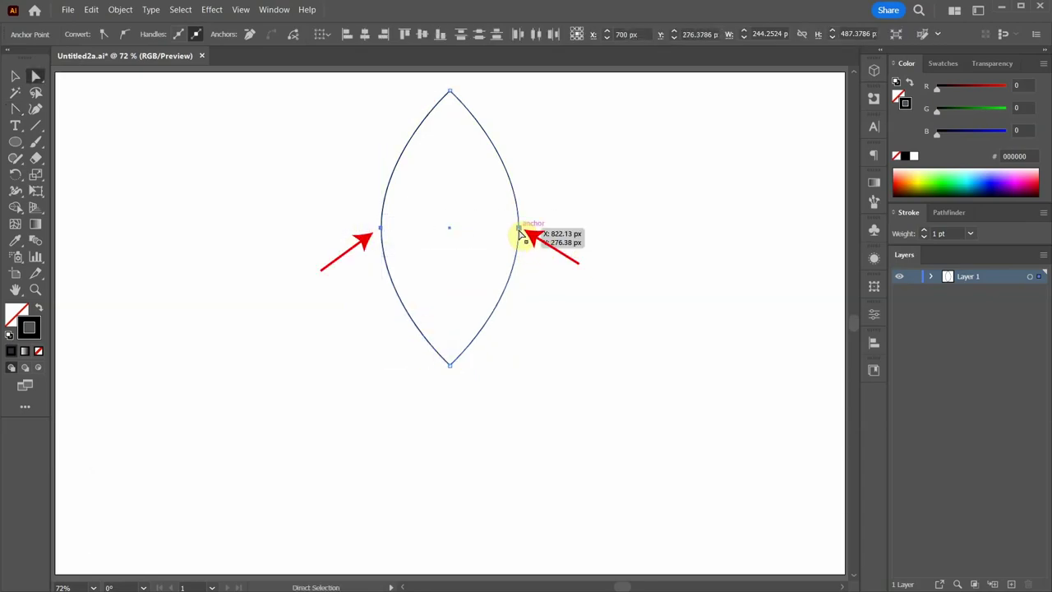
drag(519, 234, 521, 280)
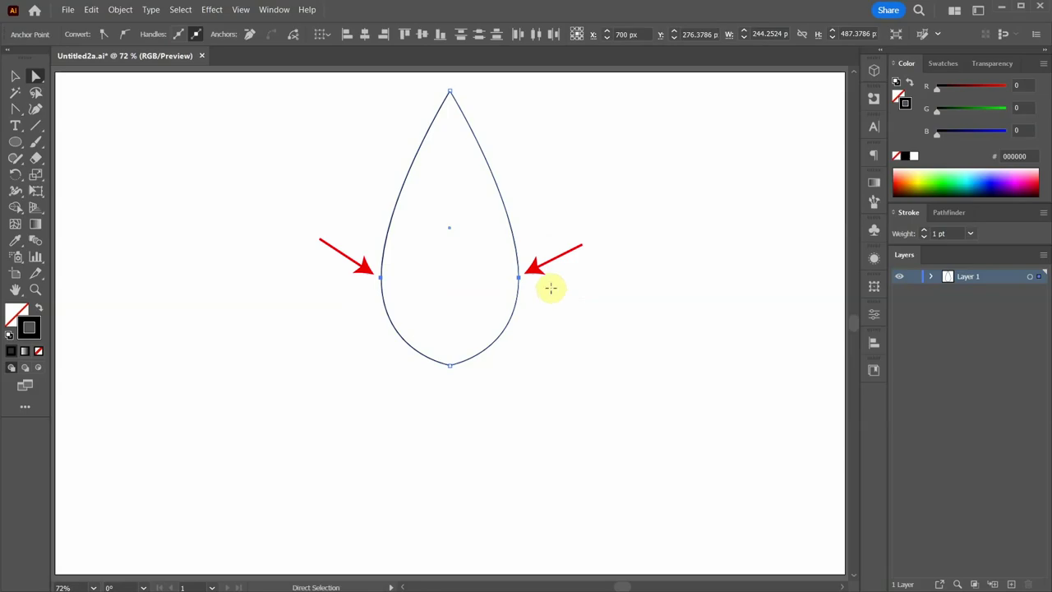
key(s)
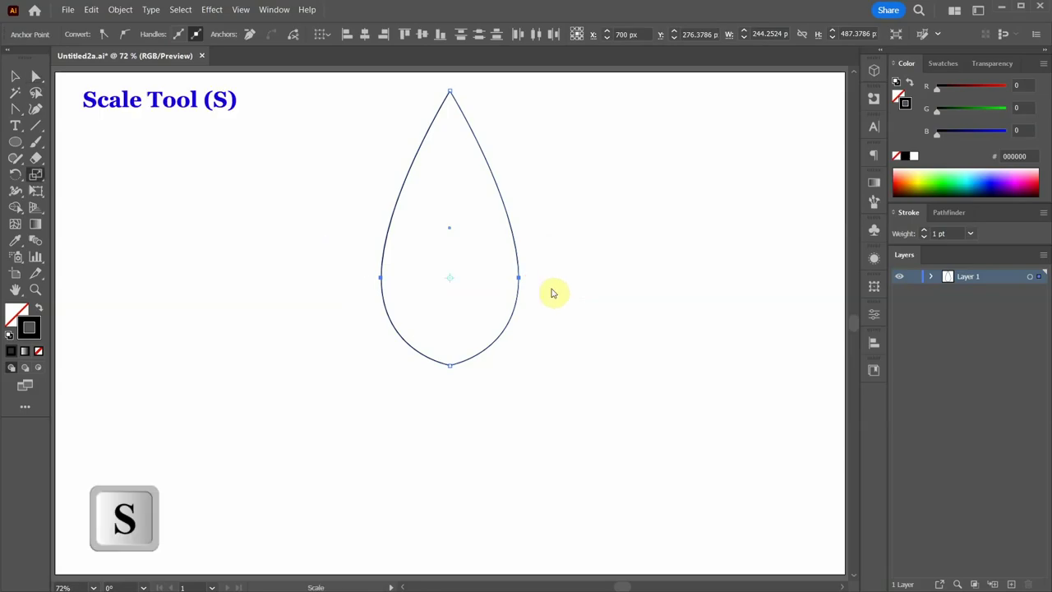
Scale the teardrop non-uniformly to 86% horizontal, about 210 px wide.
key(Return)
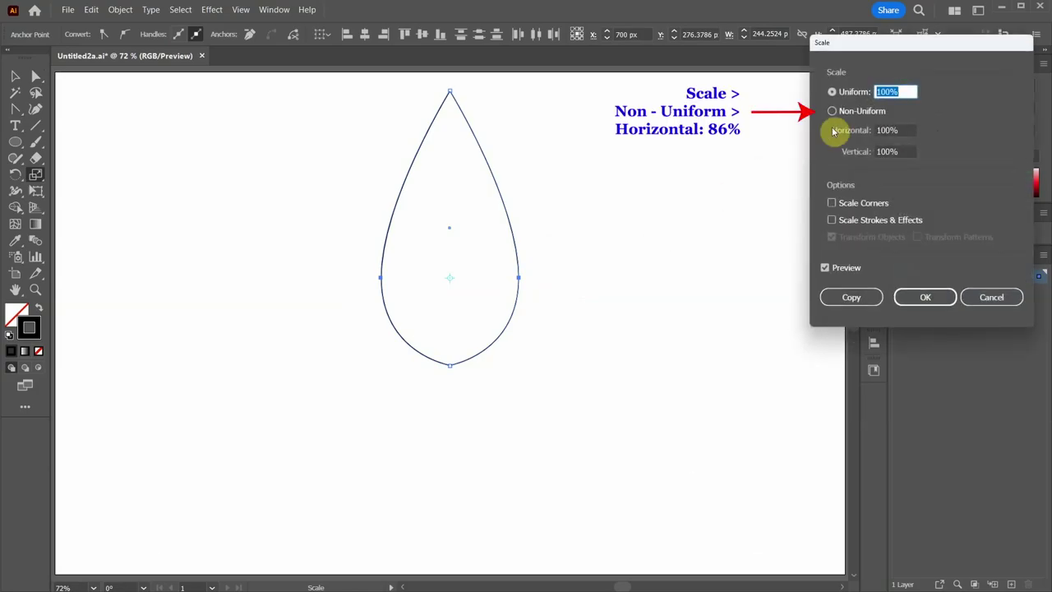
click(832, 112)
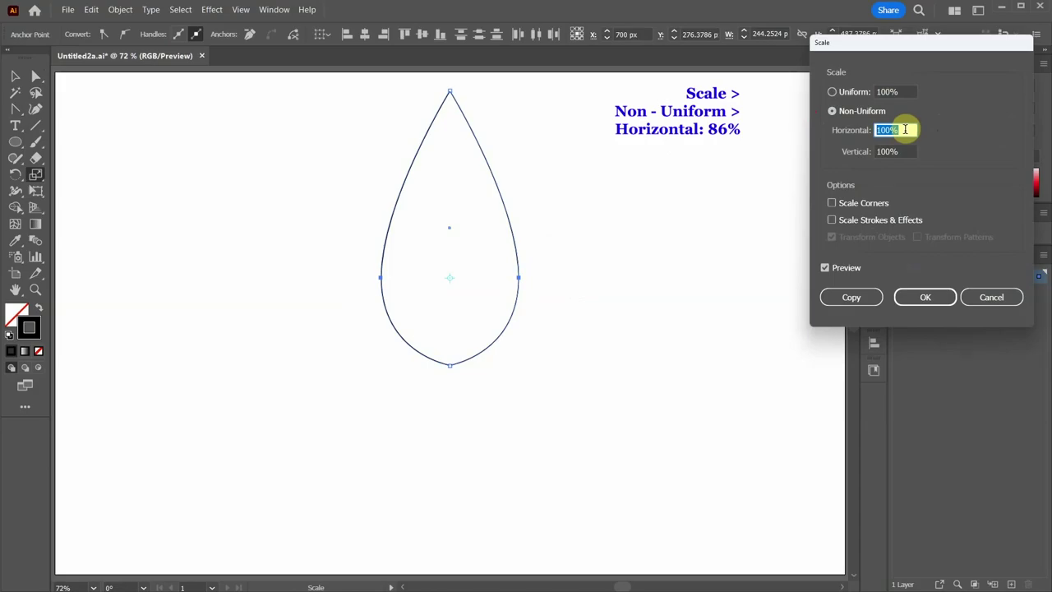
key(Down)
key(Down)
key(Down)
key(Down)
key(Down)
key(Down)
key(Down)
key(Down)
key(Down)
key(Down)
key(Down)
key(Down)
key(Down)
key(Down)
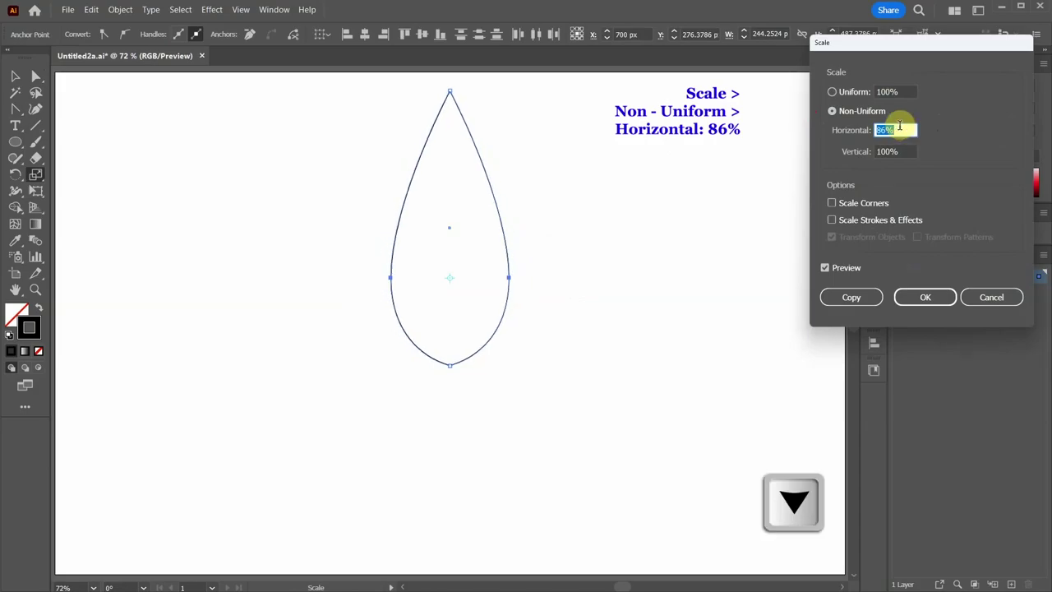
click(928, 297)
key(v)
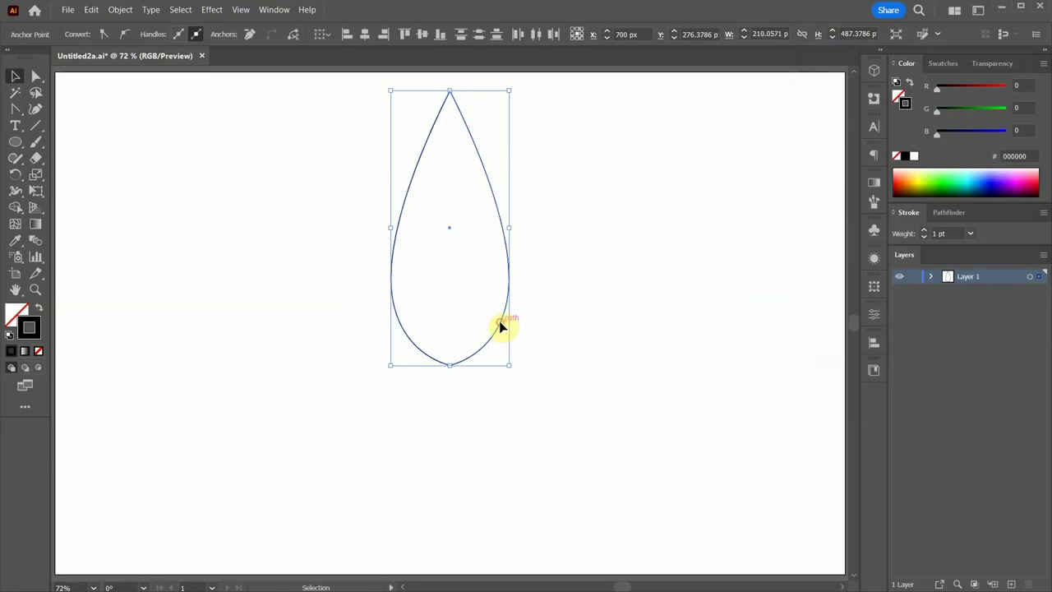
Duplicate the teardrop leftward, snap its bottom onto the original's bottom, and pull its tip down-left.
drag(499, 326, 452, 323)
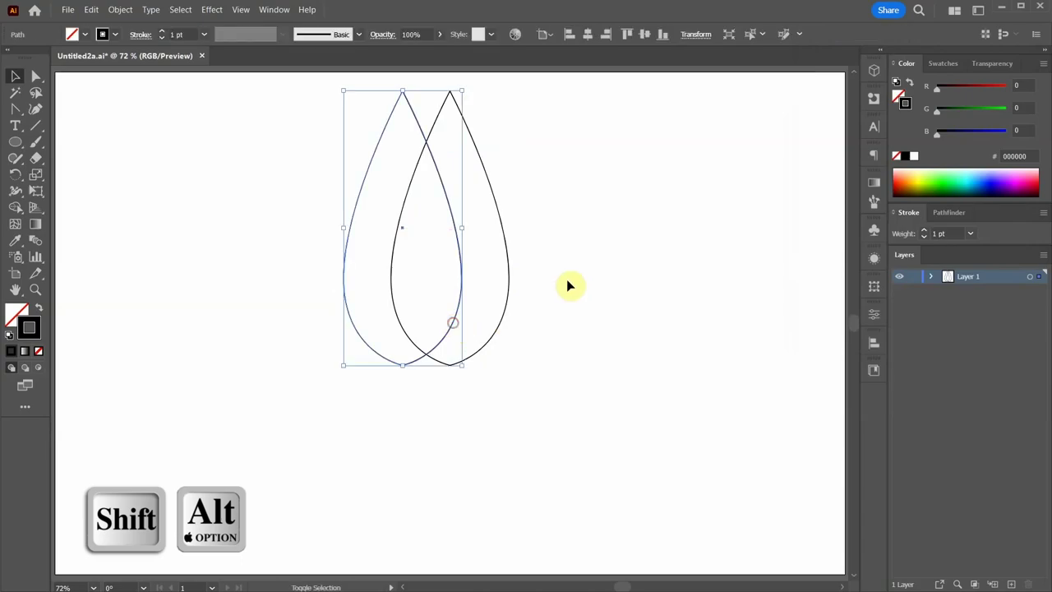
key(a)
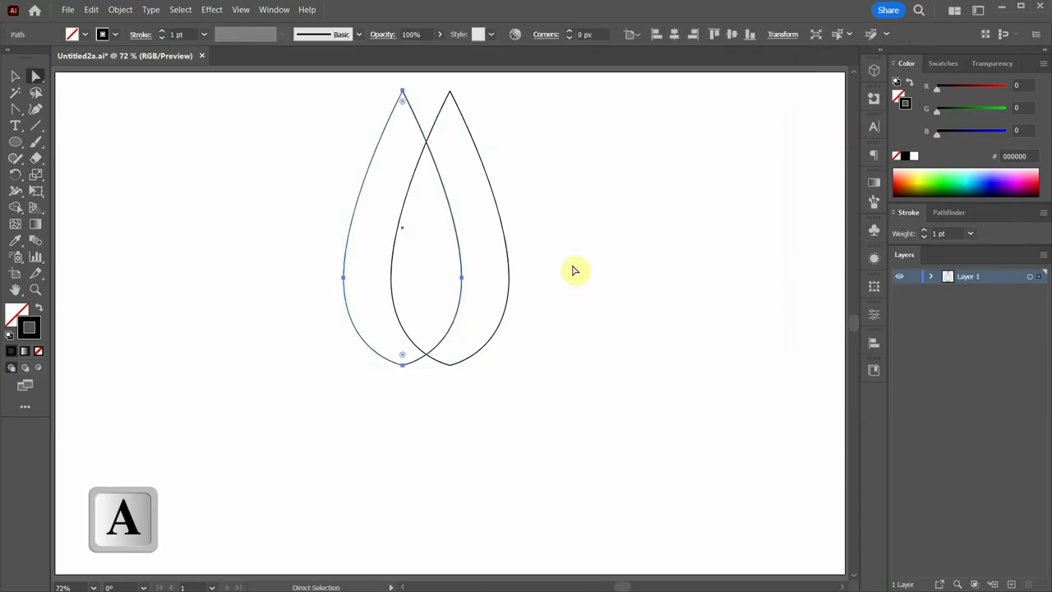
click(402, 365)
drag(401, 367, 449, 365)
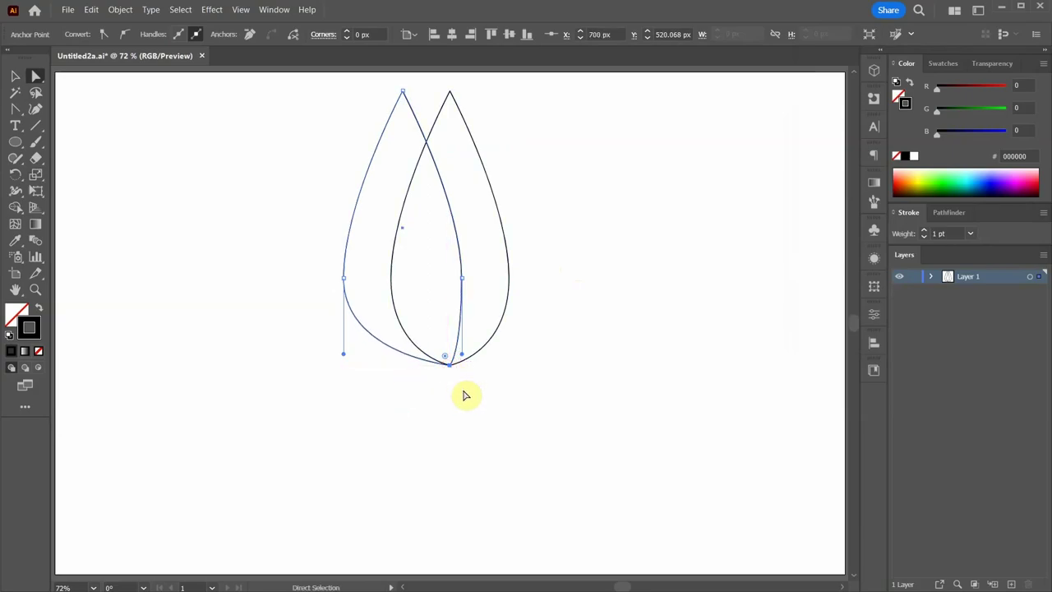
click(402, 93)
drag(402, 93, 371, 129)
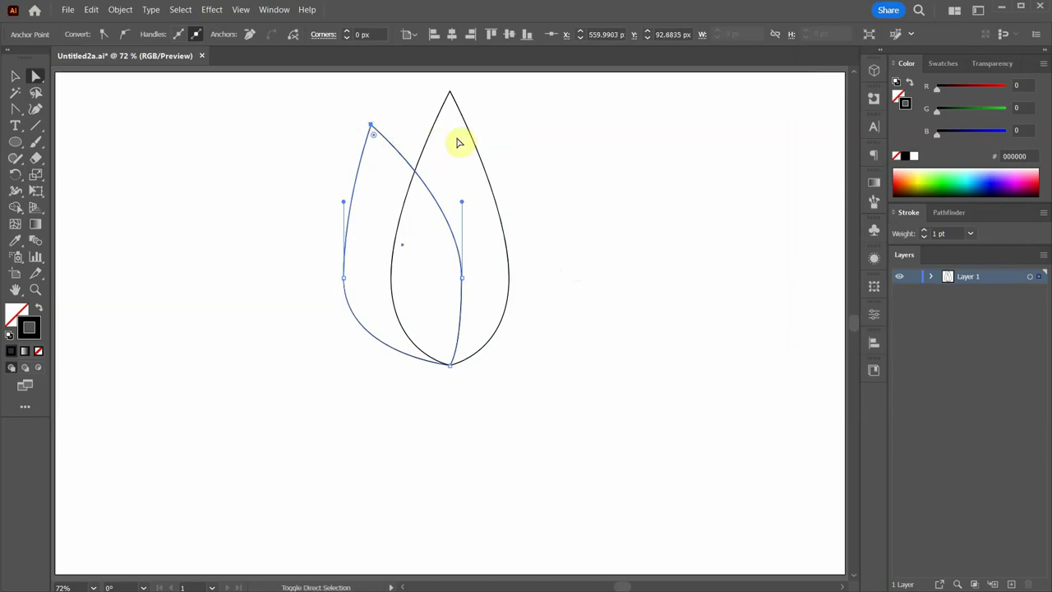
Pull level curve handles from the copy's tip to curl it into a flame shape.
key(shift+c)
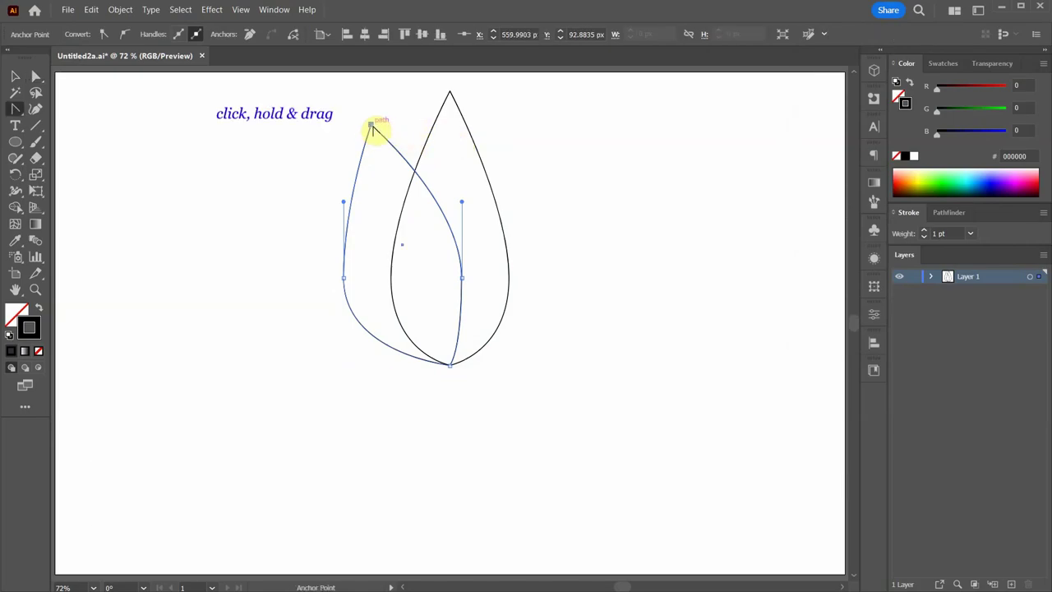
drag(372, 126, 391, 180)
key(shift)
key(v)
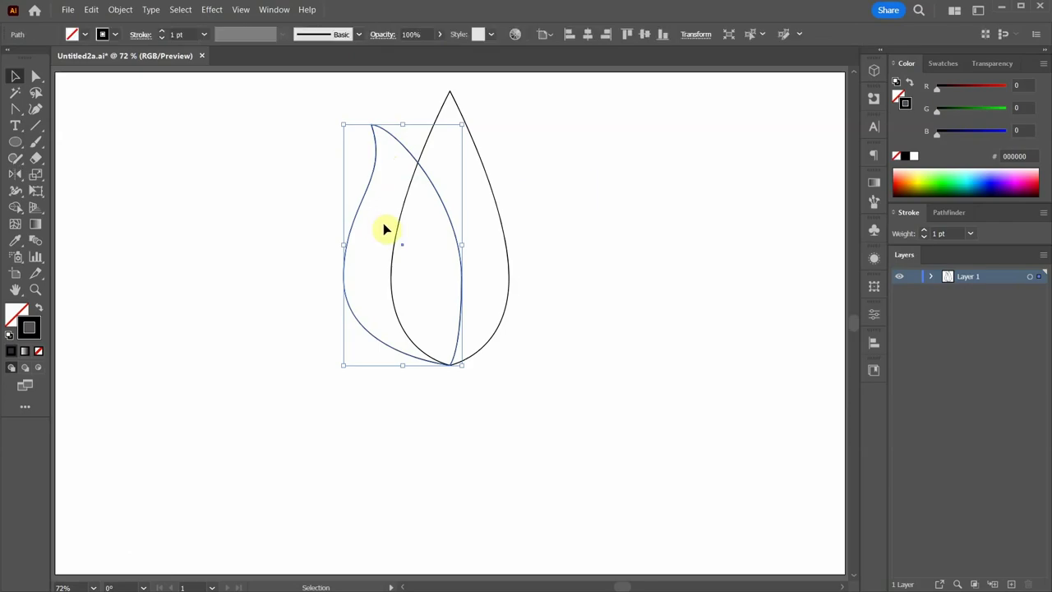
key(o)
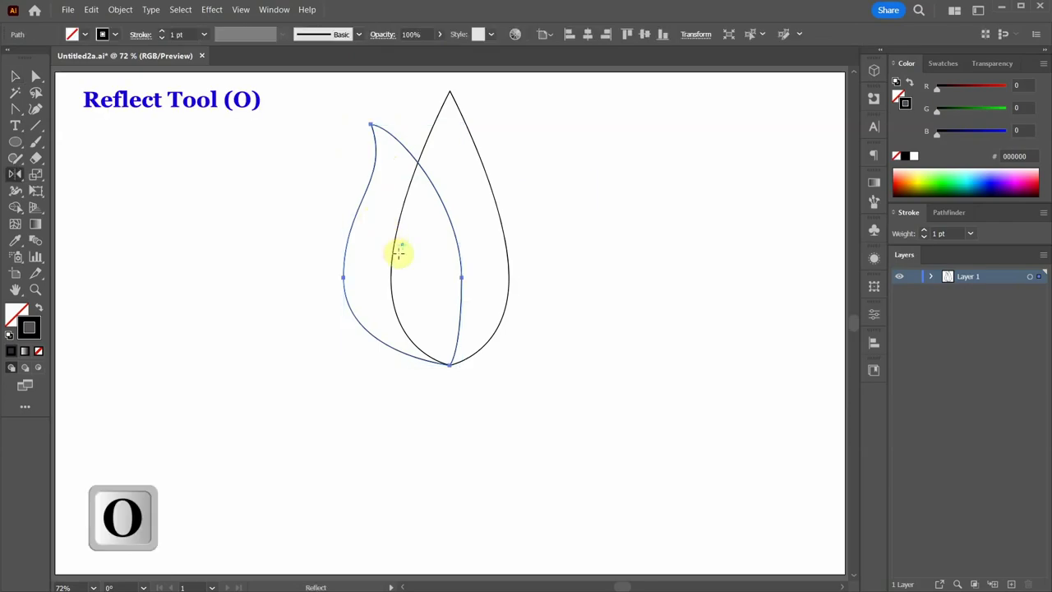
Reflect a copy of the side petal to the right about the top centre point, then deselect.
drag(449, 97, 450, 93)
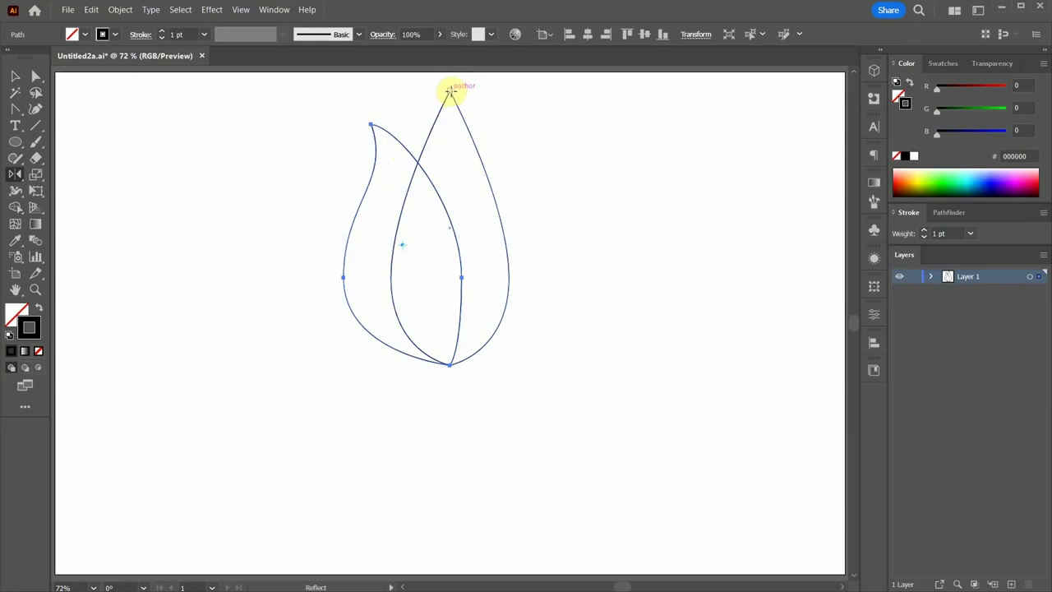
mouse_move(451, 96)
mouse_down()
mouse_move(420, 162)
mouse_move(399, 142)
mouse_move(400, 164)
mouse_move(444, 178)
mouse_move(605, 175)
mouse_up()
key(shift+alt)
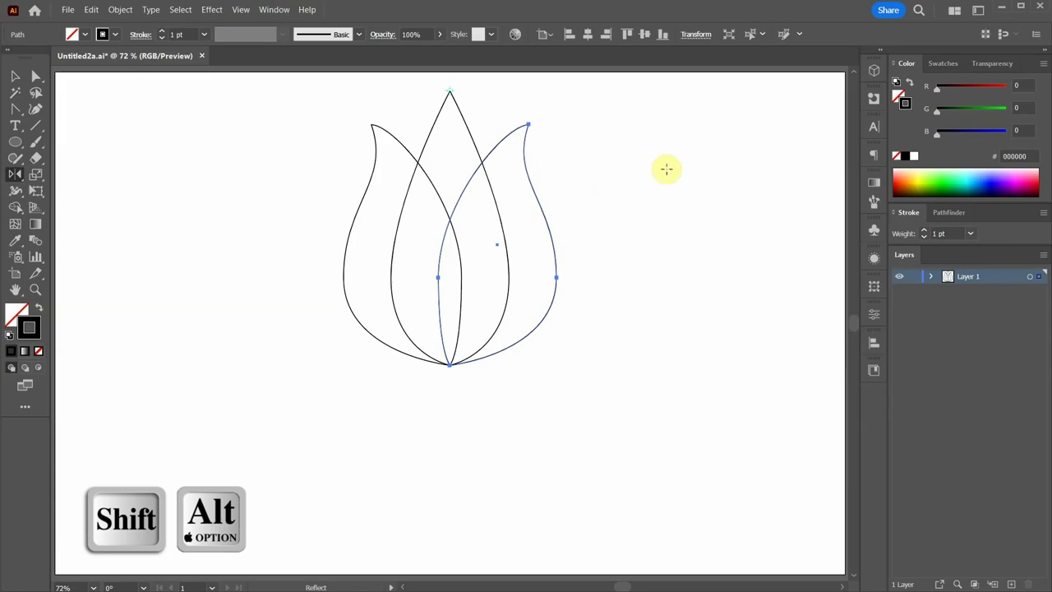
key(v)
click(469, 93)
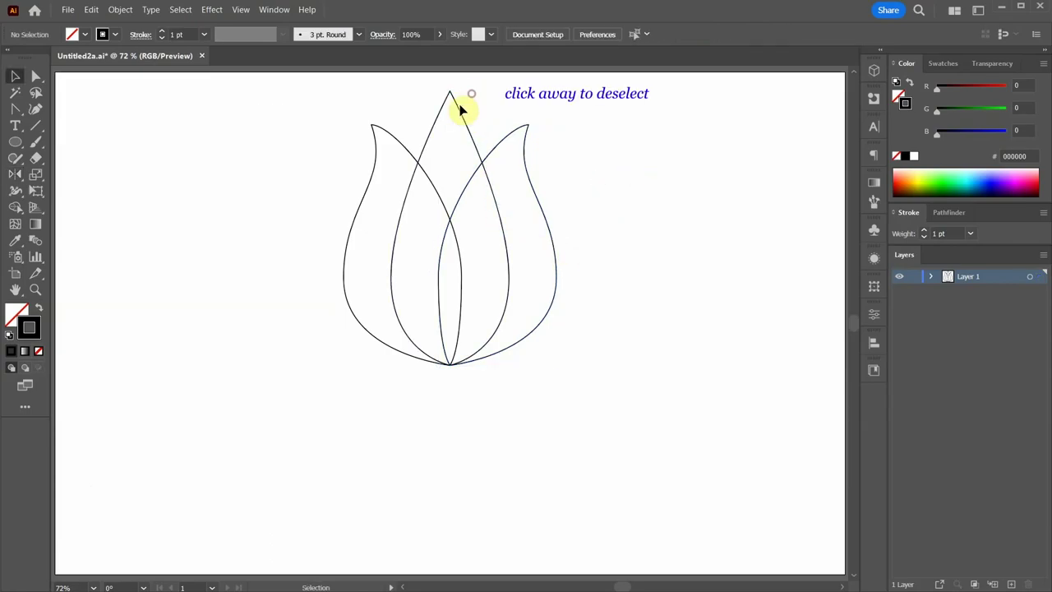
Copy the centre petal straight down and shrink it to about 122 × 151 px.
drag(462, 120, 464, 238)
key(shift+alt)
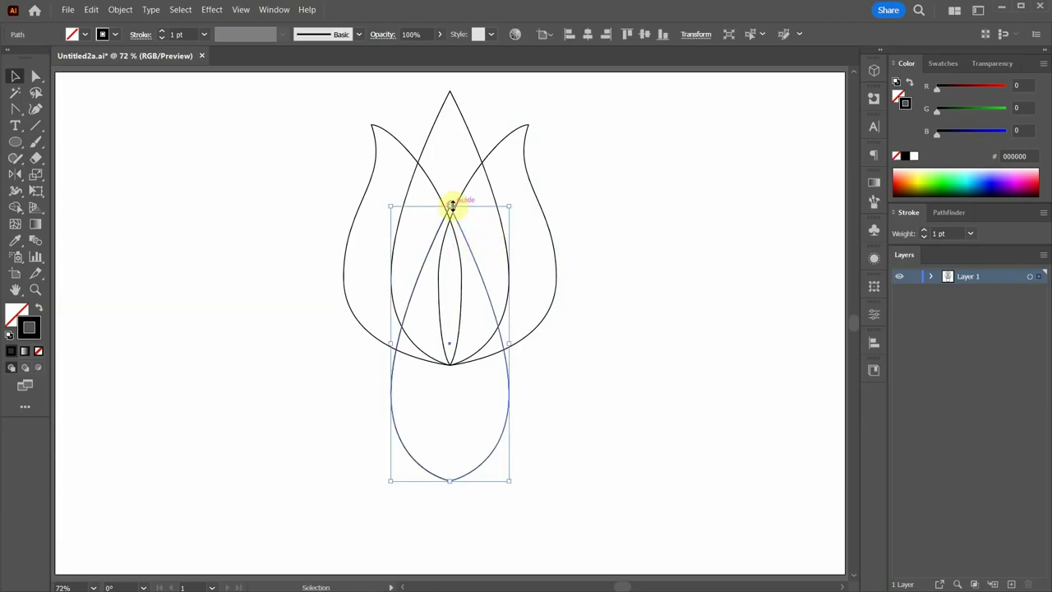
drag(451, 205, 453, 397)
key(alt)
drag(511, 436, 481, 445)
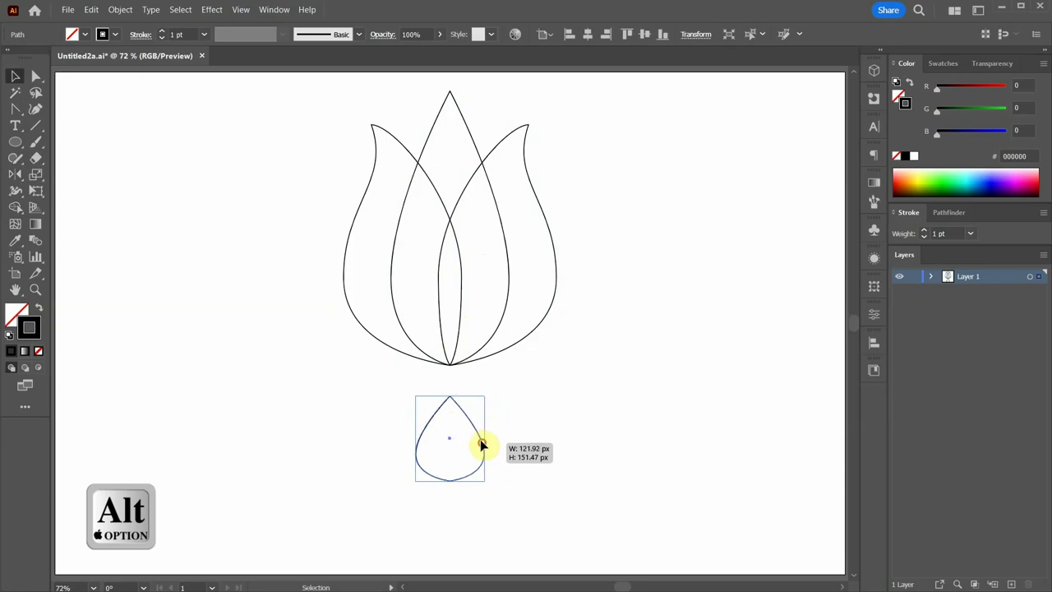
drag(449, 395, 387, 519)
key(shift)
Move the small drop straight up until it touches the tulip's base.
drag(462, 419, 460, 367)
key(shift)
click(563, 380)
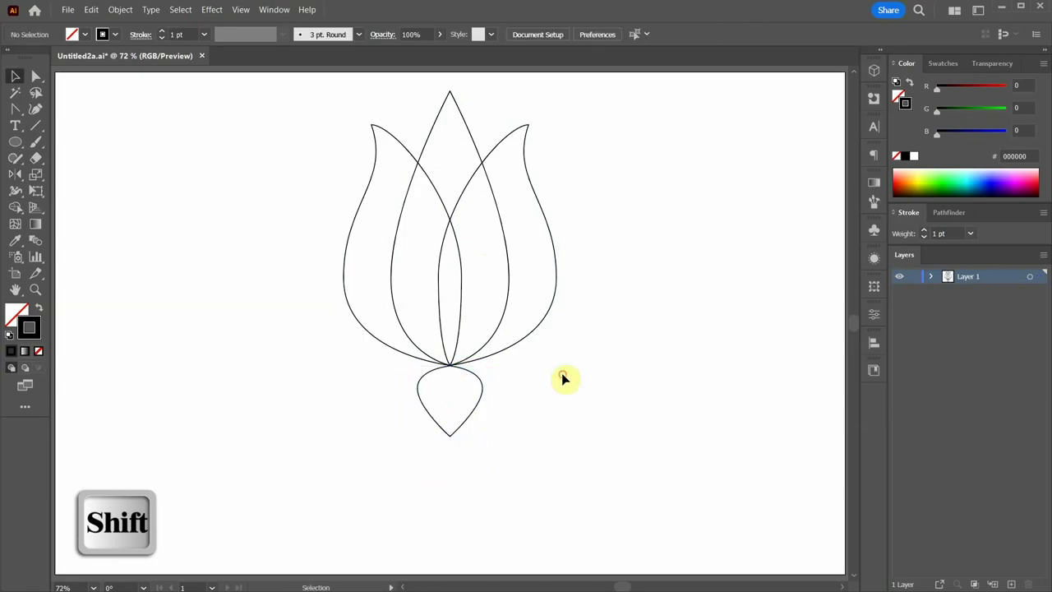
key(l)
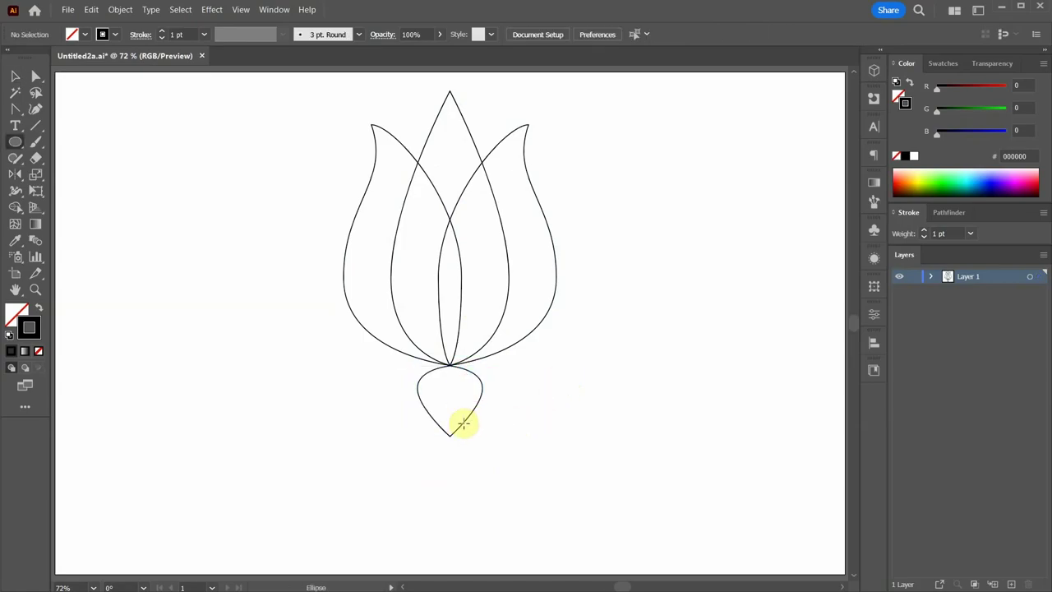
Draw a wide ellipse around the small drop and make its left point sharp with reshaped curves.
key(alt)
drag(449, 408, 572, 491)
key(shift+c)
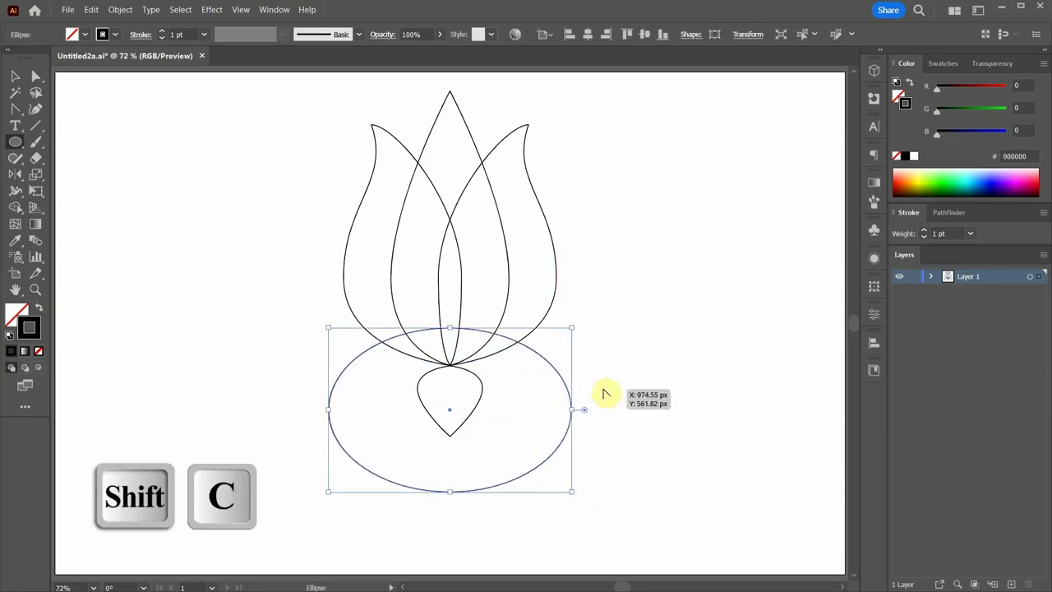
click(328, 409)
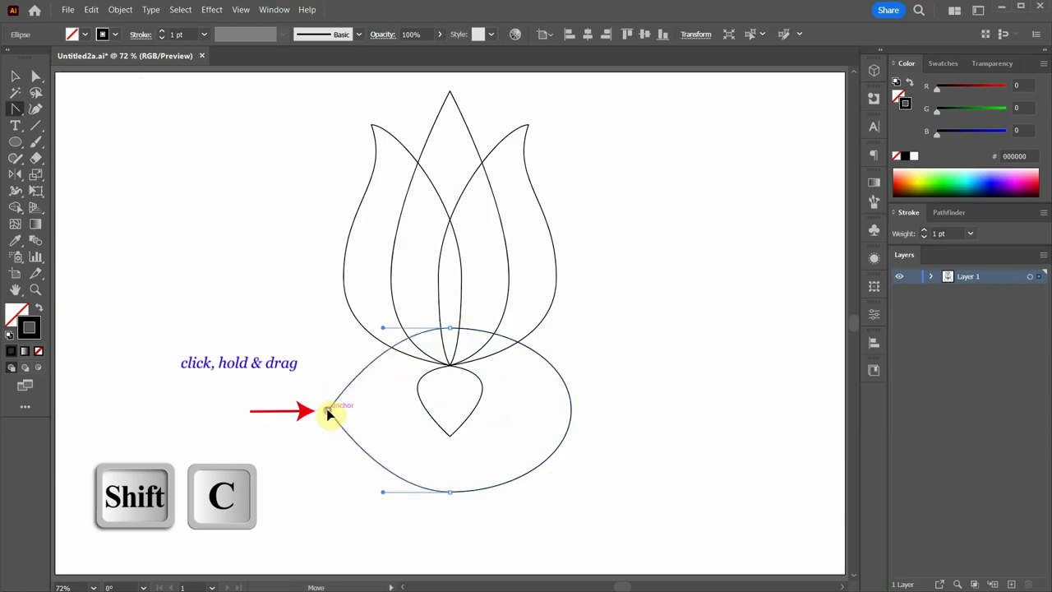
drag(328, 409, 336, 367)
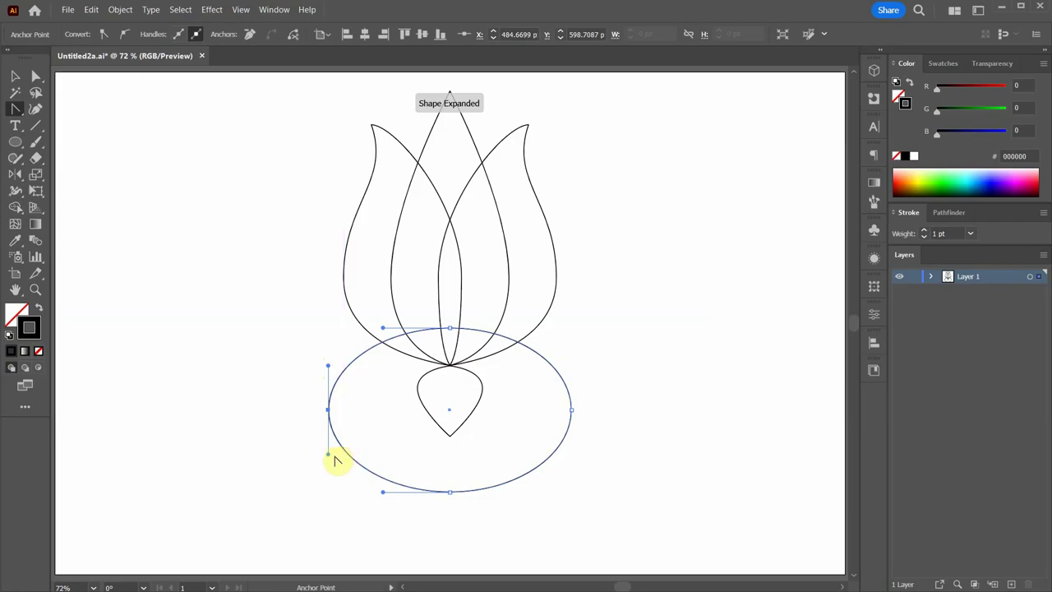
drag(330, 457, 402, 372)
Raise the bottom anchor and tilt its curve upward to form the curling leaf.
key(a)
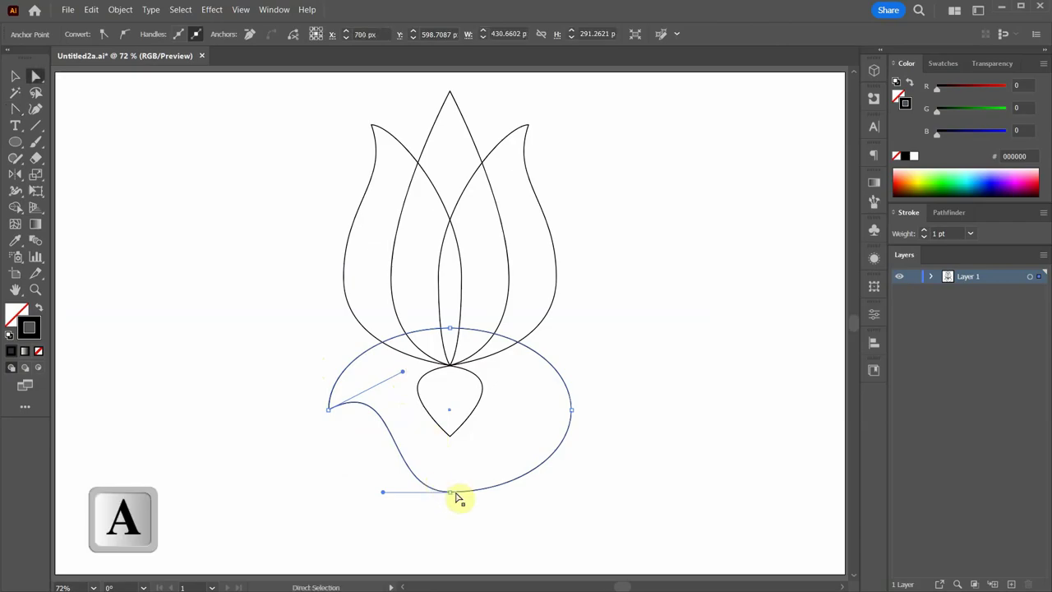
drag(448, 493, 450, 416)
key(shift)
drag(383, 418, 367, 377)
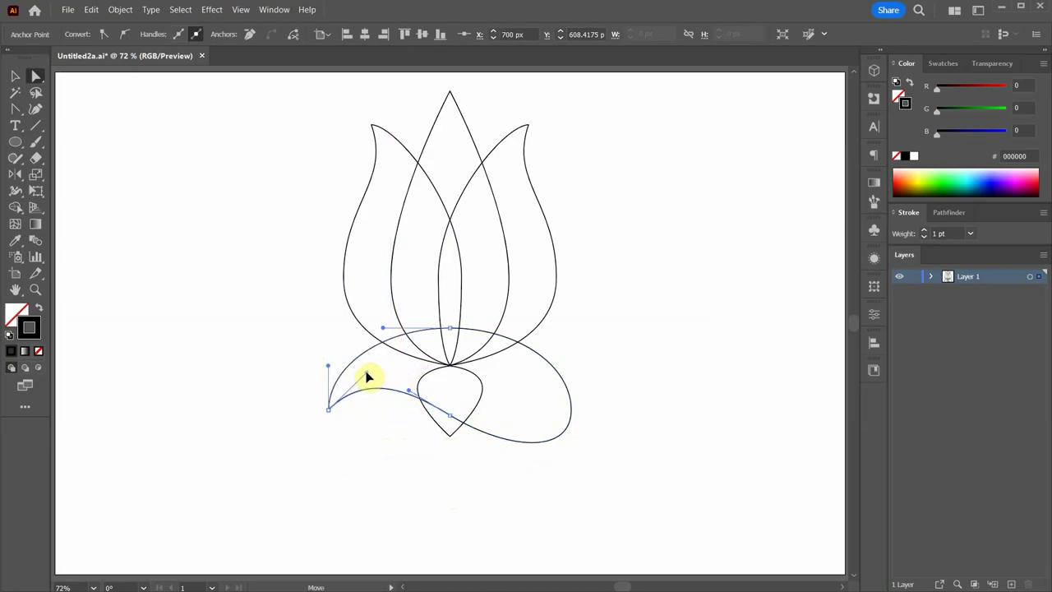
drag(540, 360, 563, 404)
click(469, 488)
key(v)
click(540, 458)
key(ctrl+shift+a)
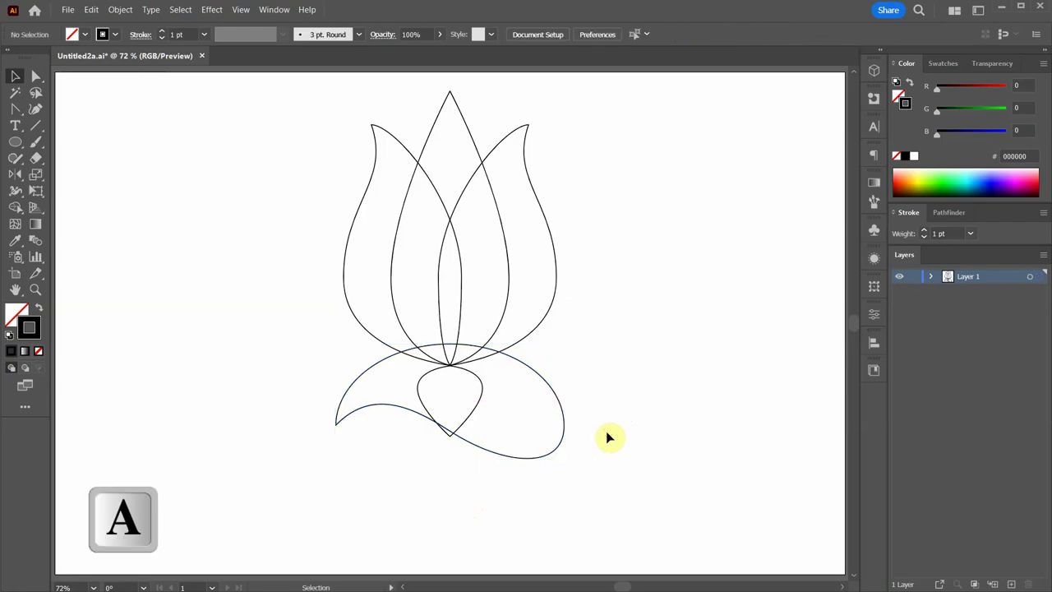
Delete the leaf's right-hand anchor, leaving only its open left curve.
key(a)
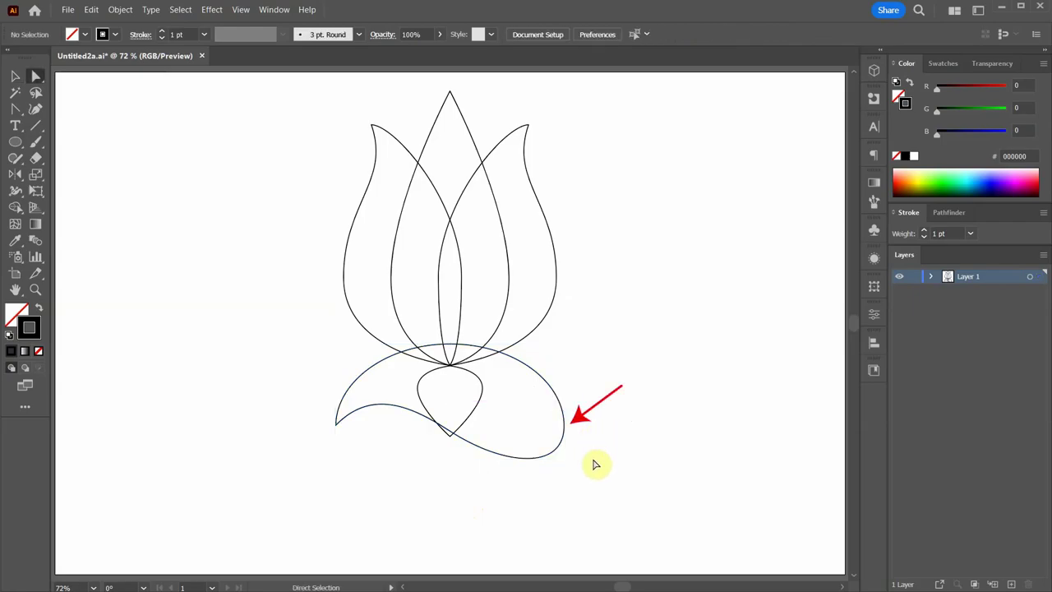
click(551, 415)
key(Delete)
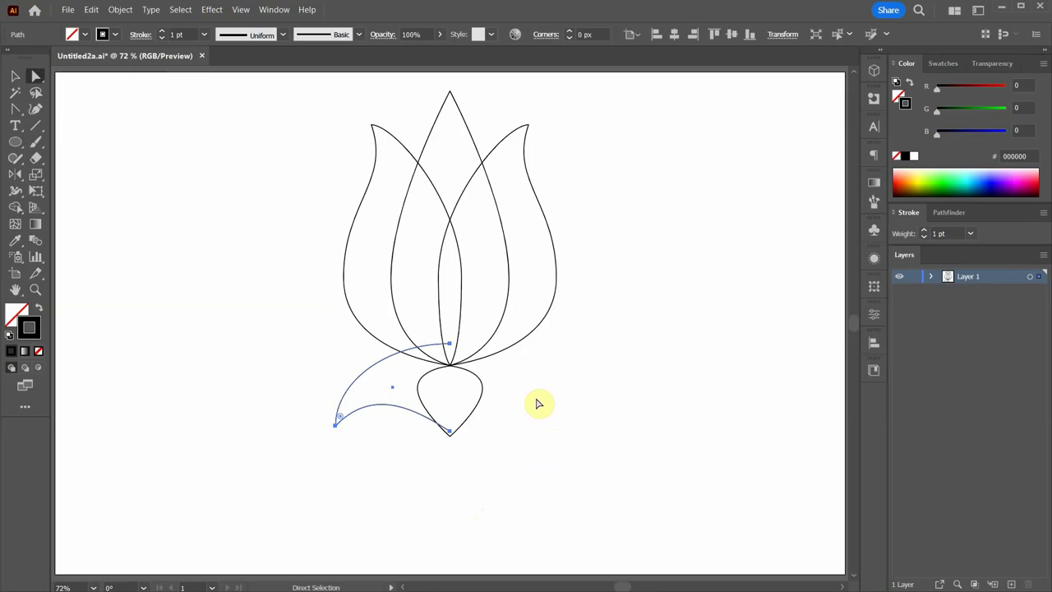
Reflect a copy of the leaf curve to the right about the top anchor.
key(o)
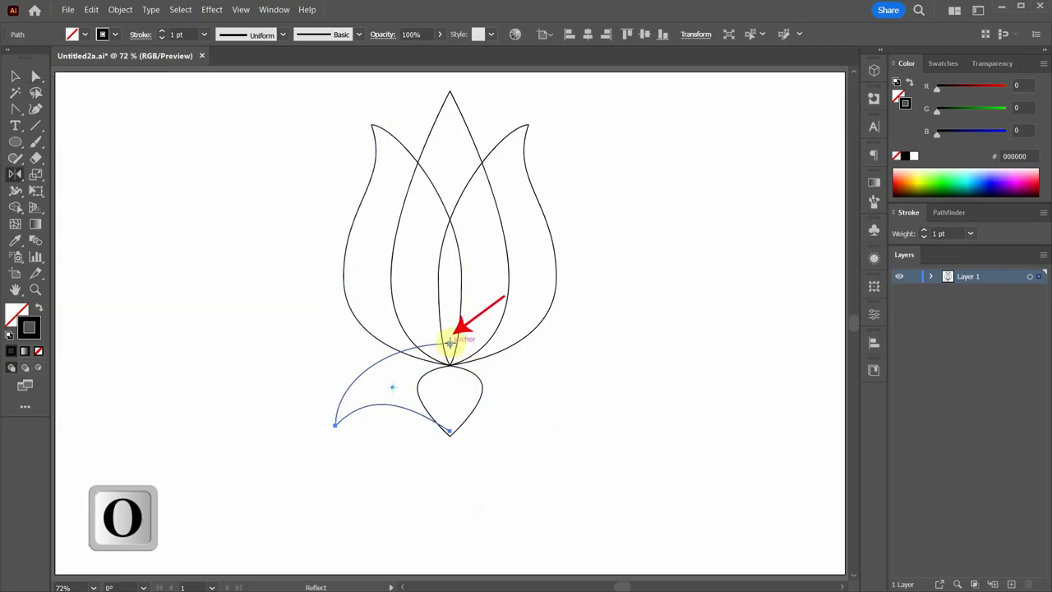
click(451, 348)
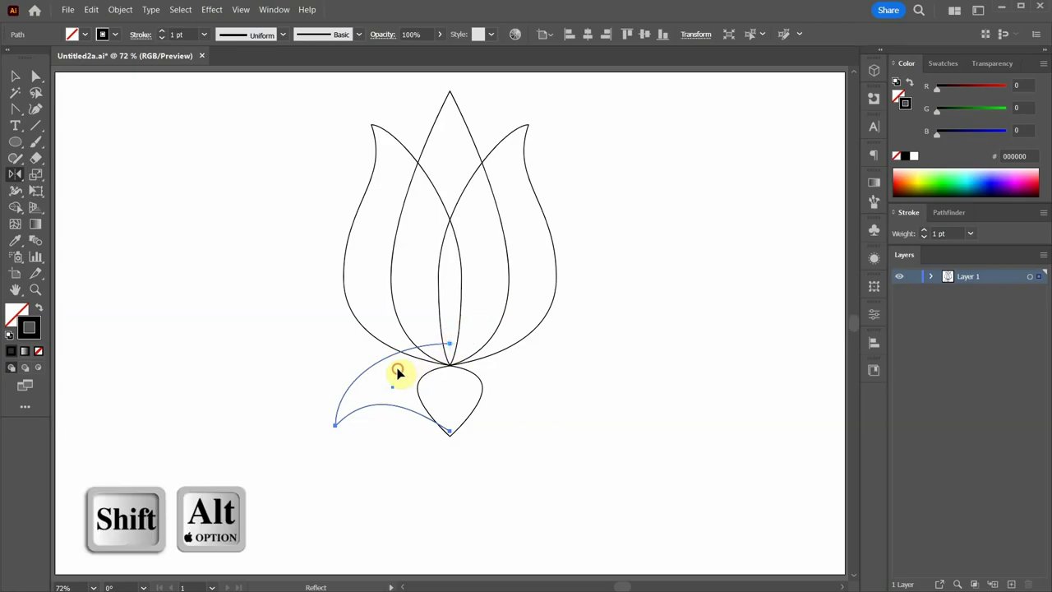
drag(399, 370, 544, 394)
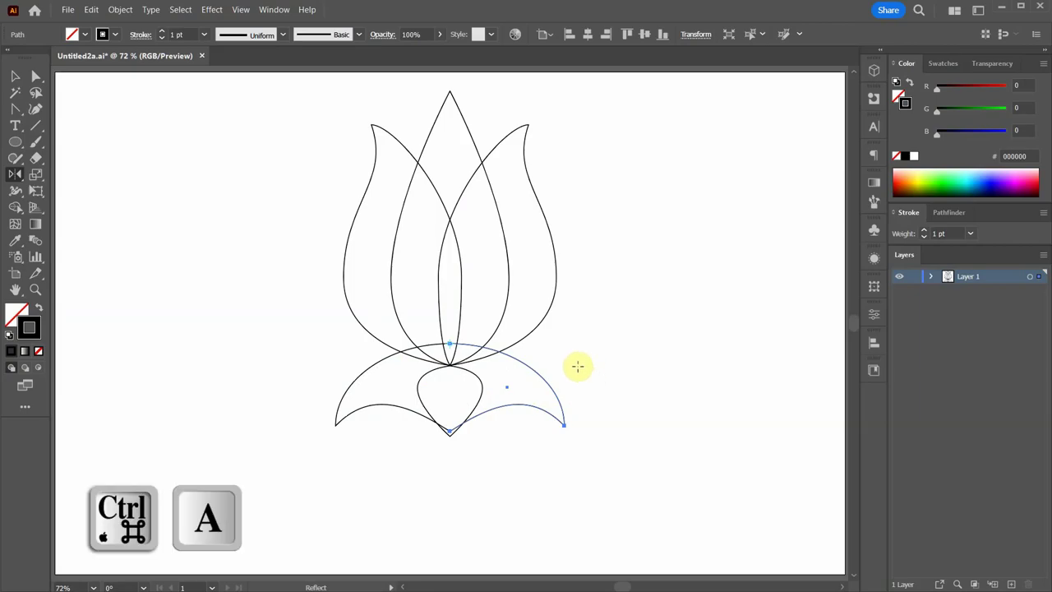
key(ctrl+a)
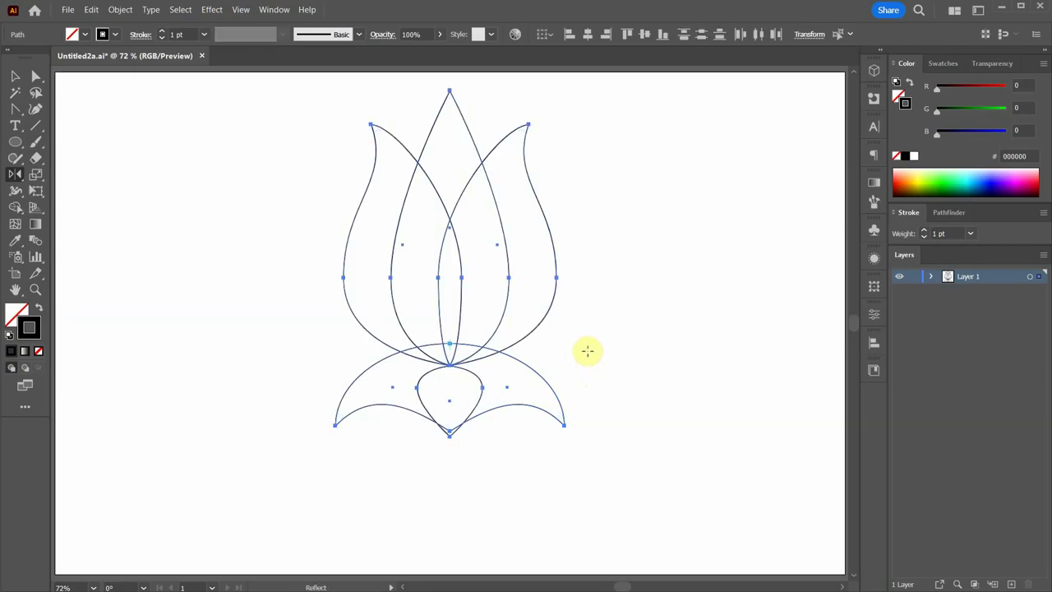
With Shape Builder, merge the central petal, right petal, both lower leaves and the teardrop regions.
key(shift+m)
click(15, 206)
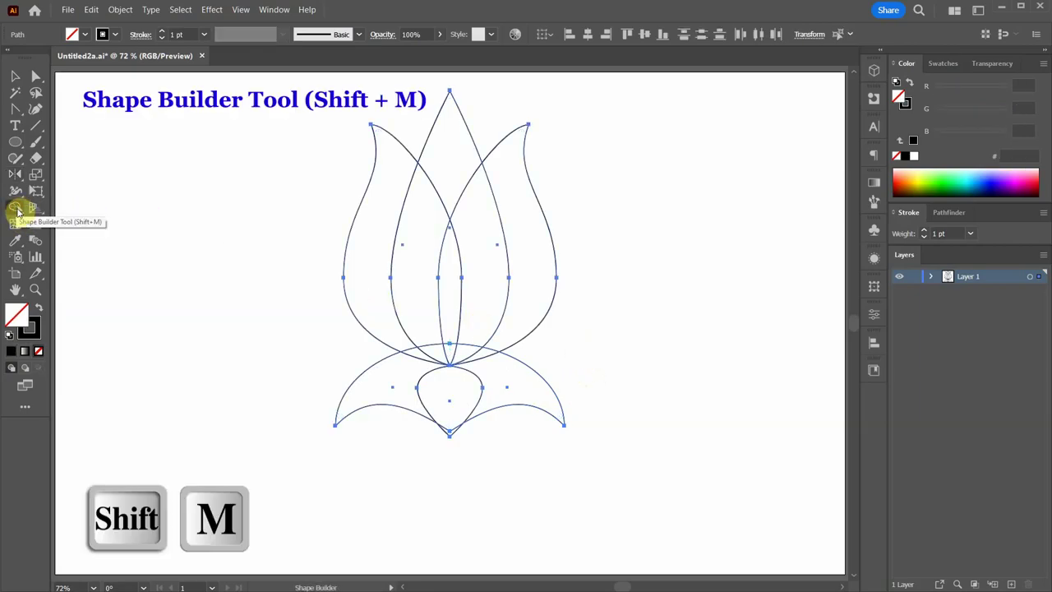
click(442, 191)
mouse_move(442, 191)
mouse_down()
mouse_move(439, 230)
mouse_move(477, 263)
mouse_move(463, 345)
mouse_move(446, 352)
mouse_move(430, 338)
mouse_move(493, 349)
mouse_up()
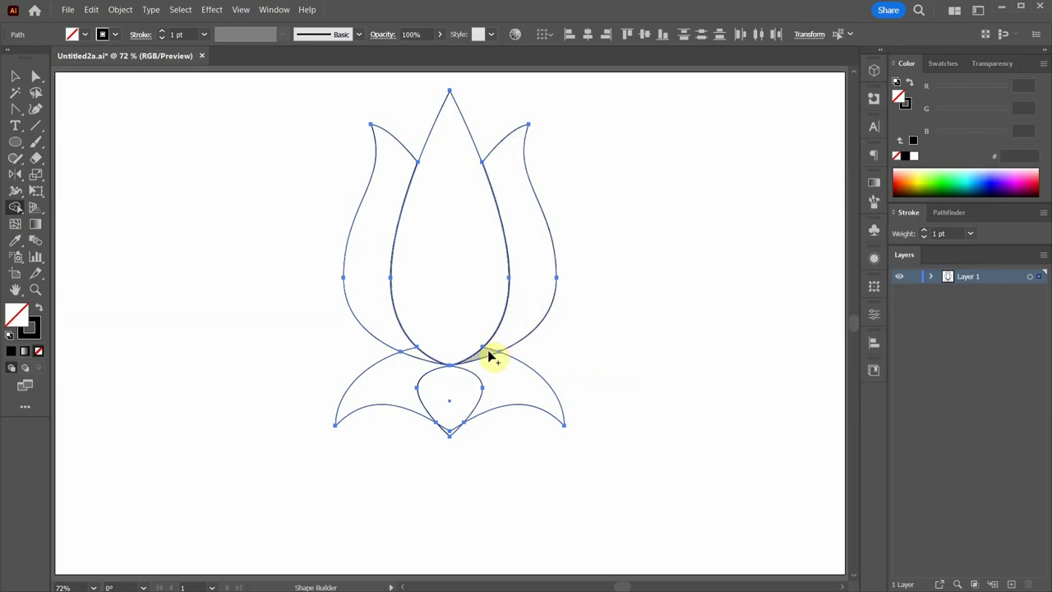
click(509, 339)
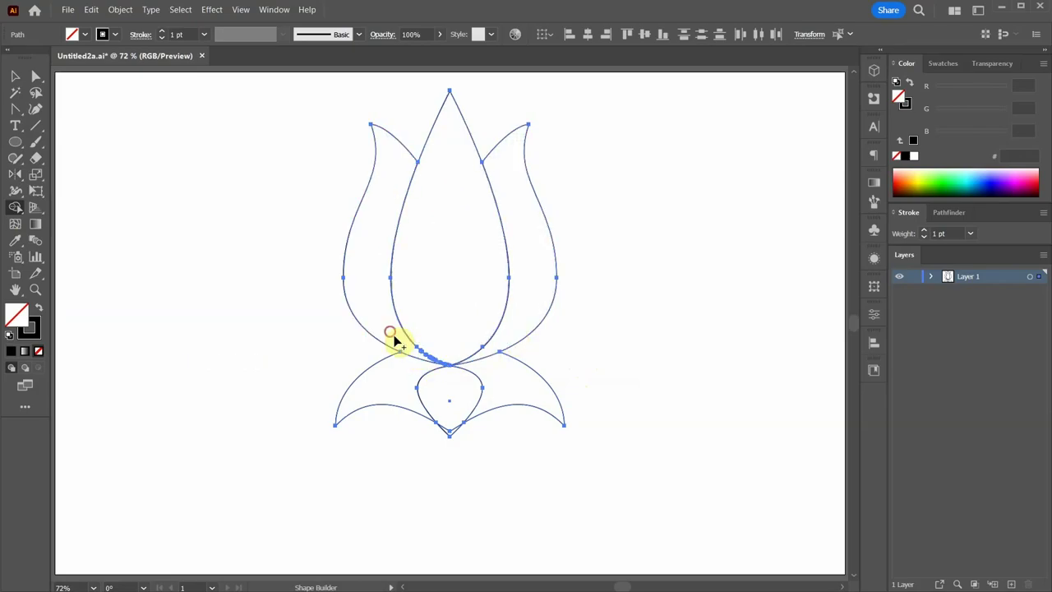
drag(394, 336, 405, 379)
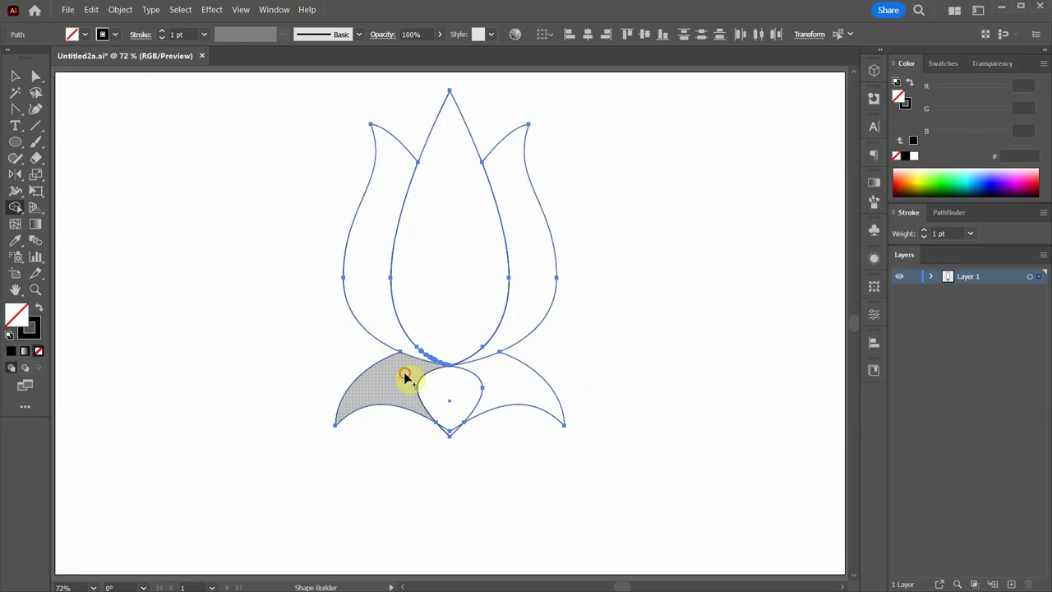
click(405, 379)
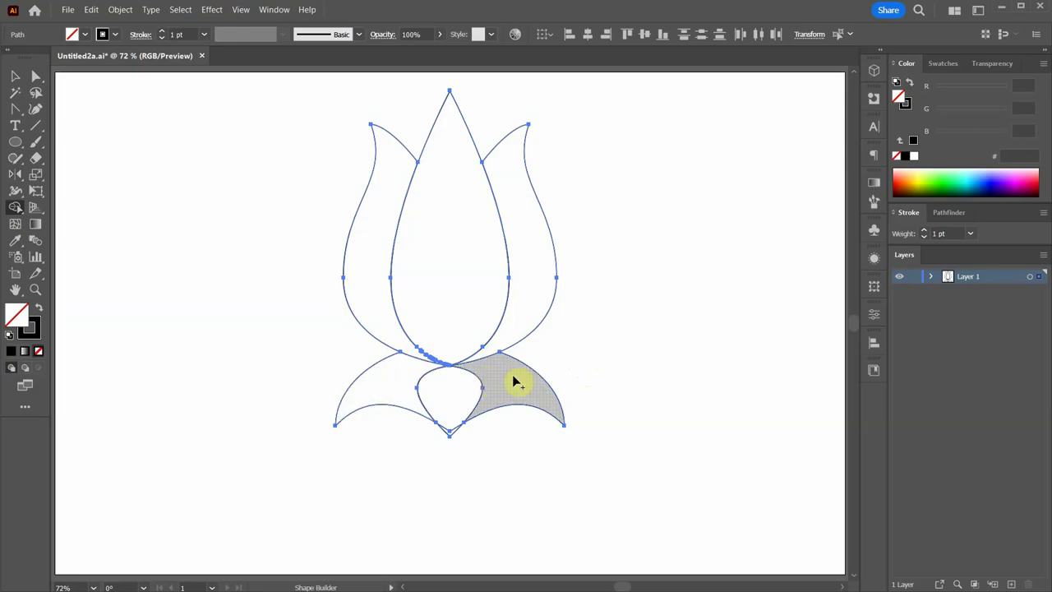
drag(514, 380, 503, 392)
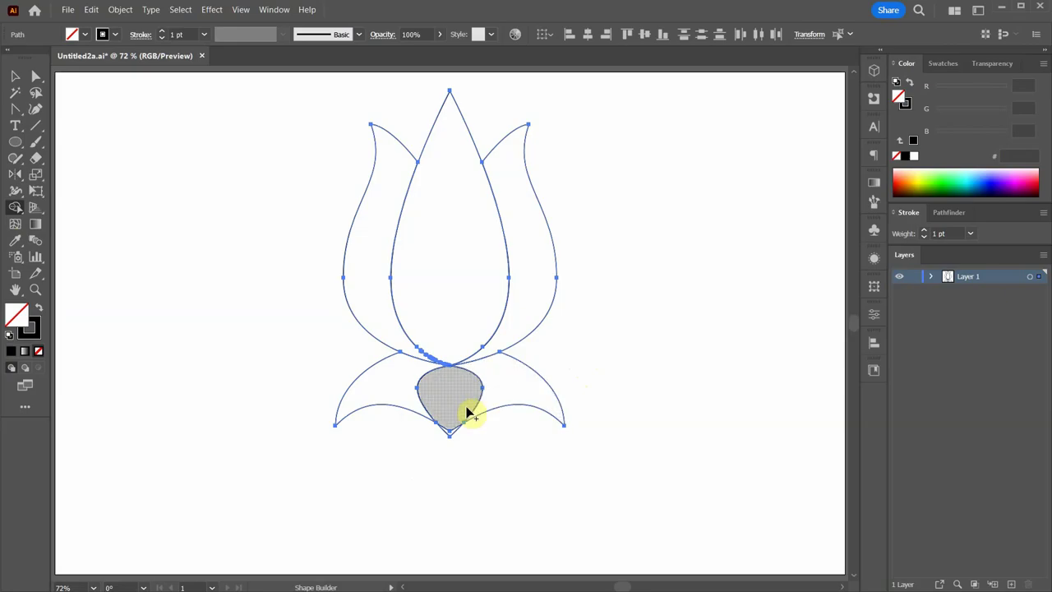
click(452, 436)
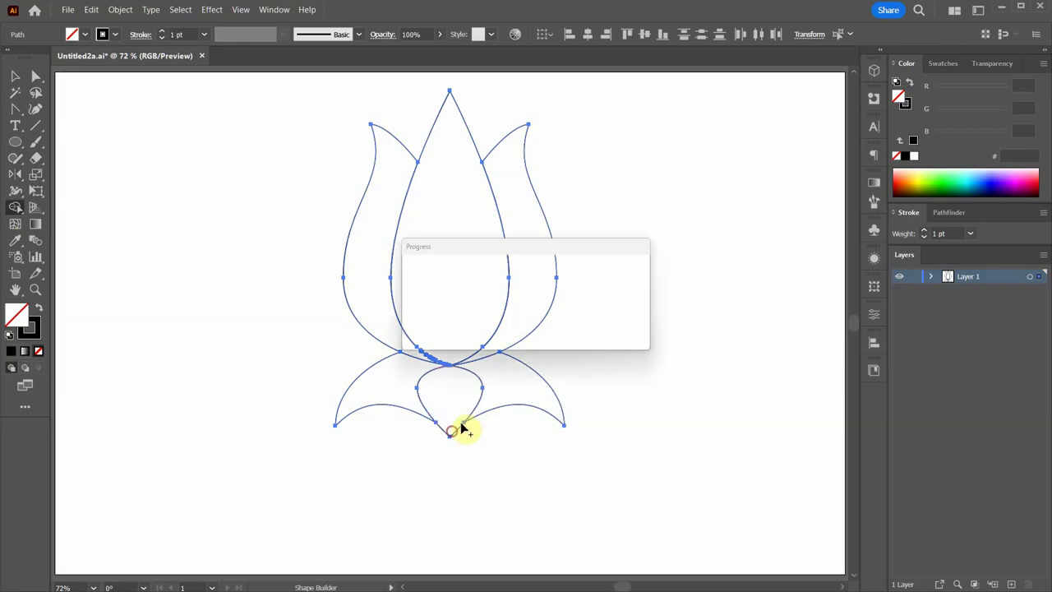
Select all tulip pieces and swap fill and stroke so they fill black.
key(v)
click(618, 354)
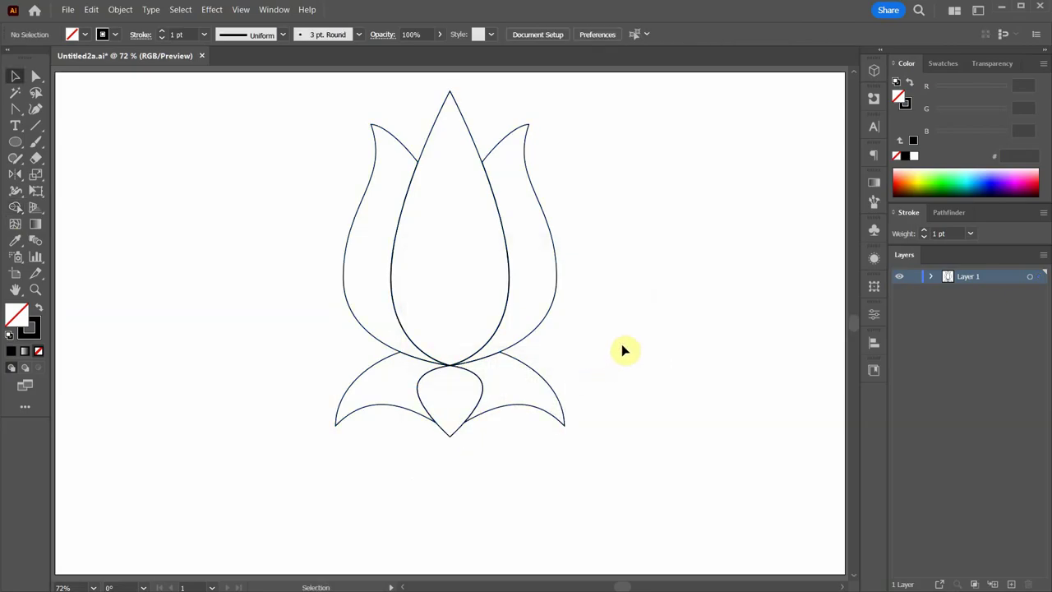
key(ctrl+a)
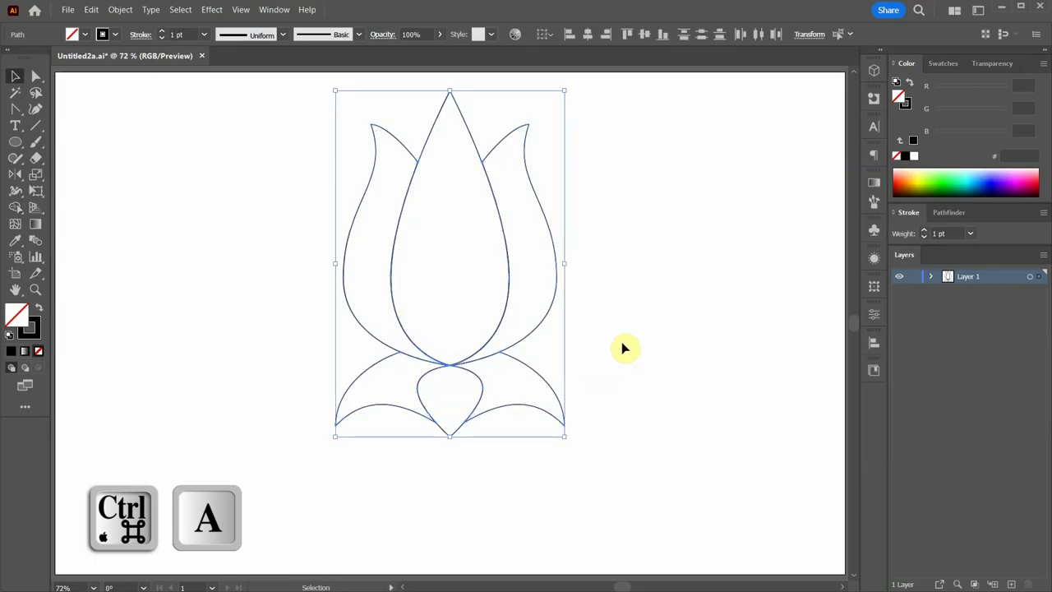
key(shift+x)
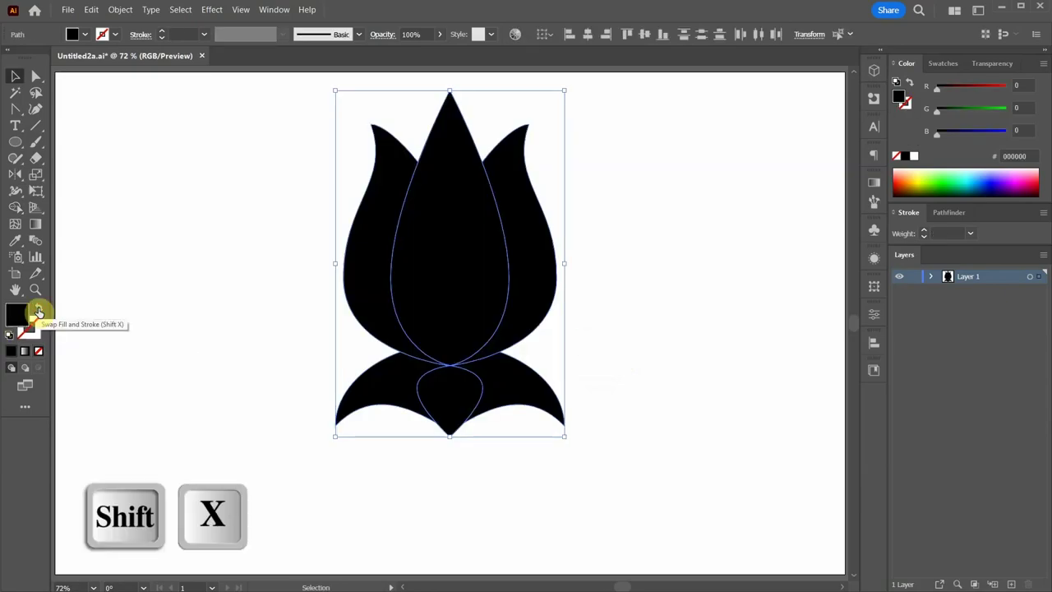
Apply Offset Path with a -5 px offset to all the pieces.
click(119, 10)
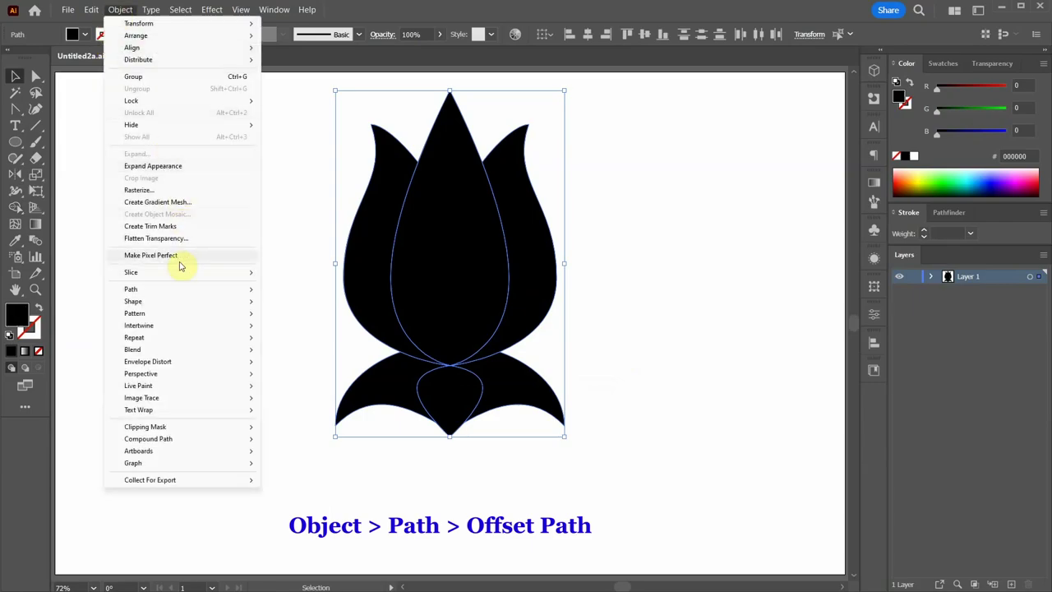
mouse_move(175, 293)
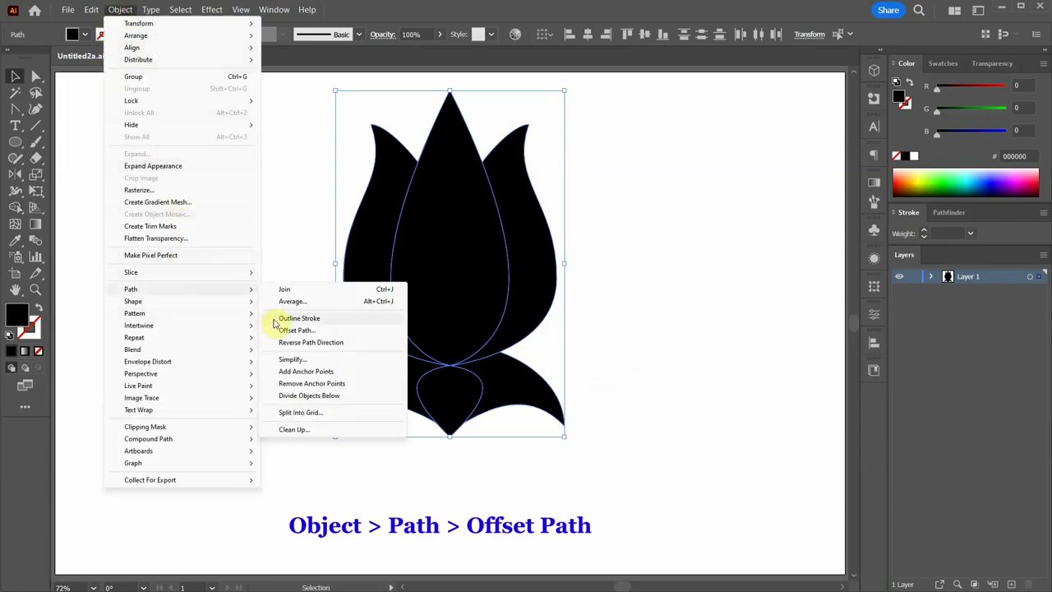
click(301, 332)
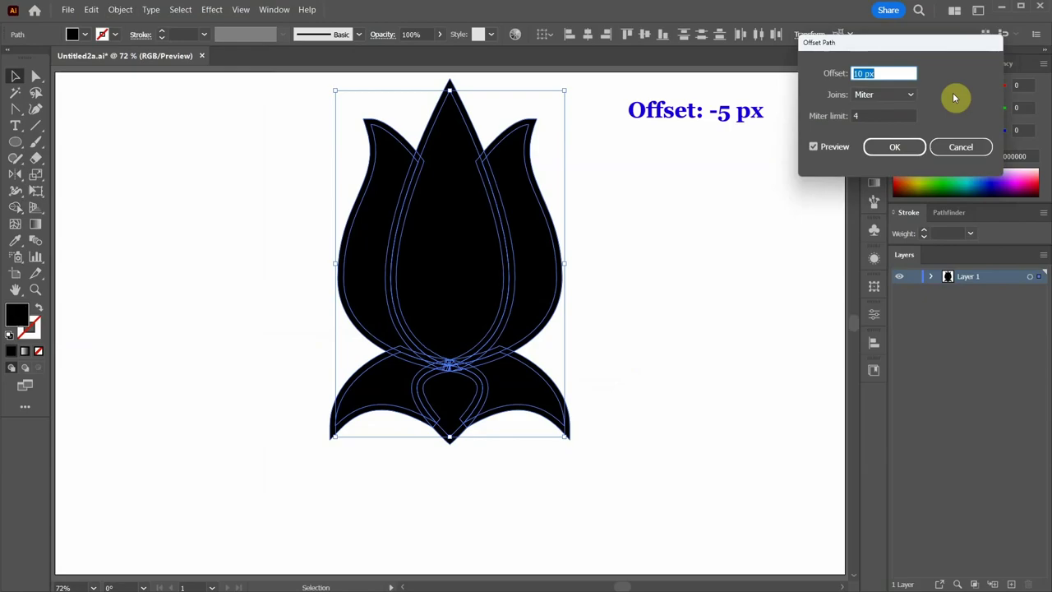
key(Down)
key(Down)
key(Down)
key(Down)
key(Down)
key(Down)
key(Down)
key(Down)
key(Down)
key(Down)
key(Down)
key(Down)
key(Down)
key(Down)
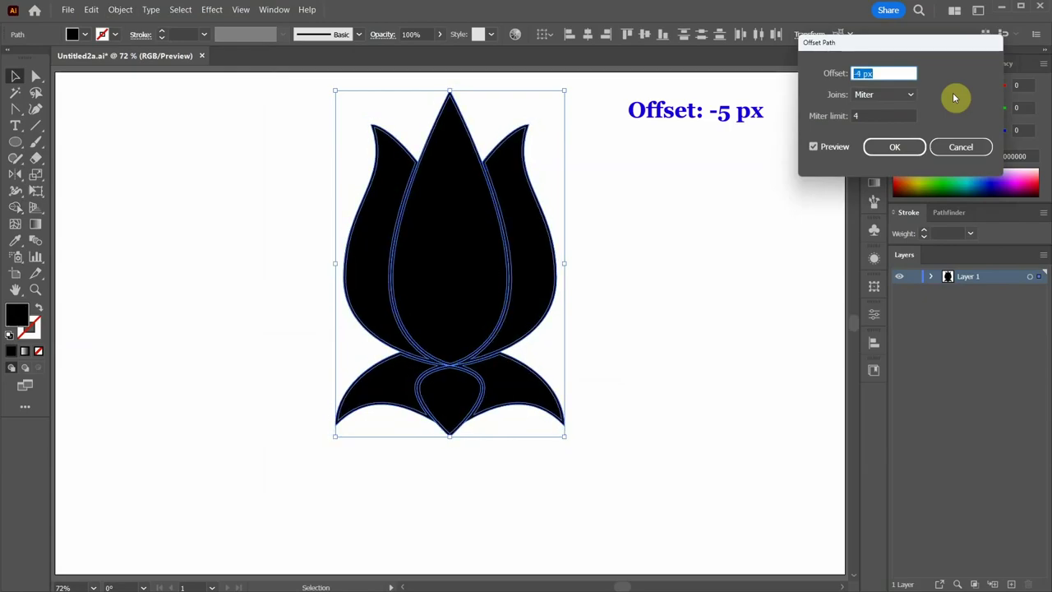
key(Down)
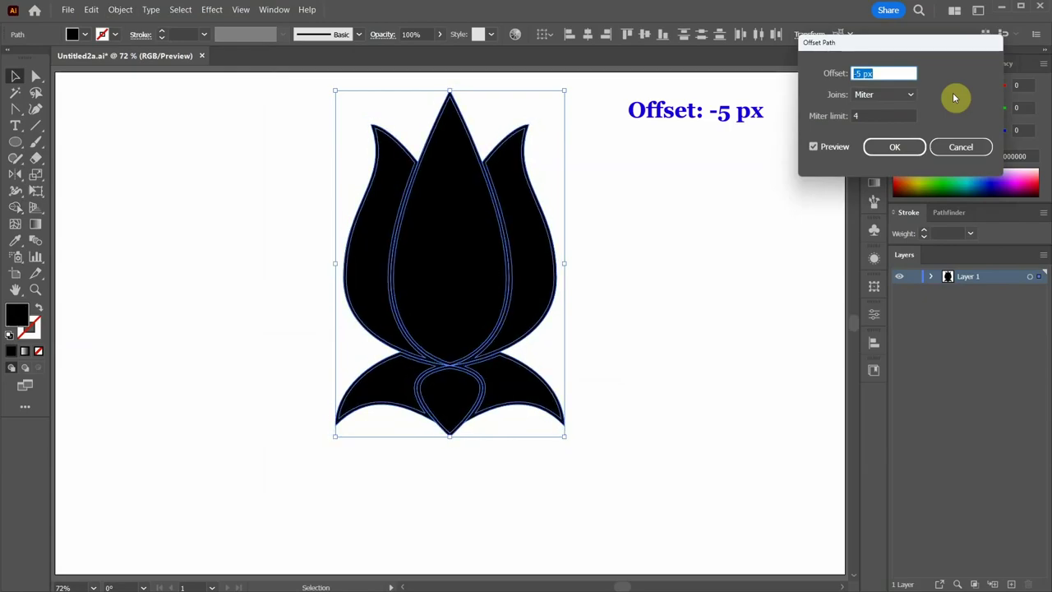
click(909, 154)
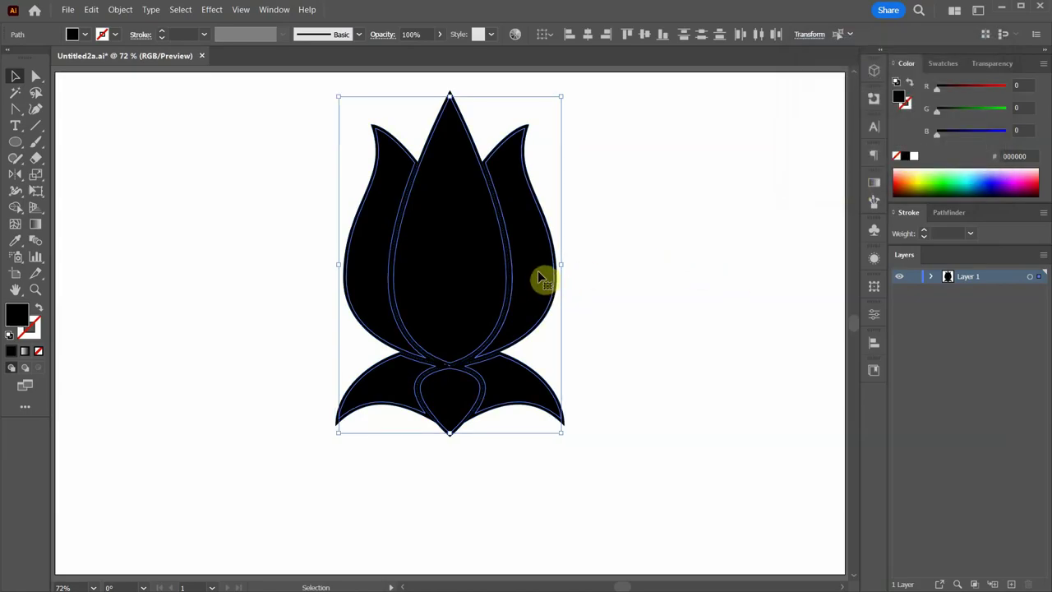
Move the offset tulip copy to the right and delete the original tulip.
drag(539, 275, 777, 263)
scroll(343, 423, down, 3)
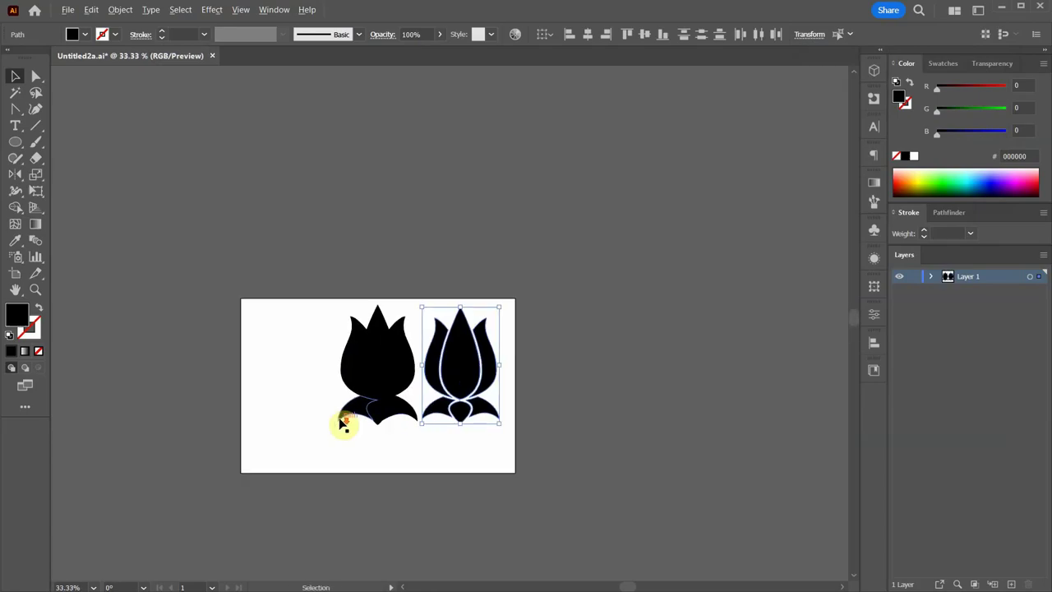
drag(326, 326, 411, 429)
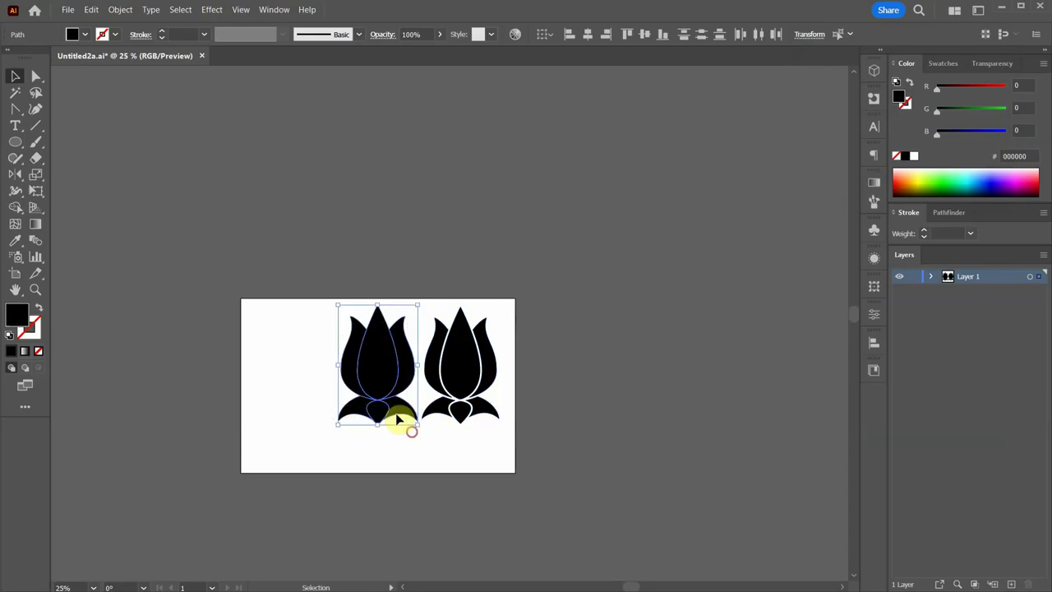
drag(403, 376, 172, 376)
key(Delete)
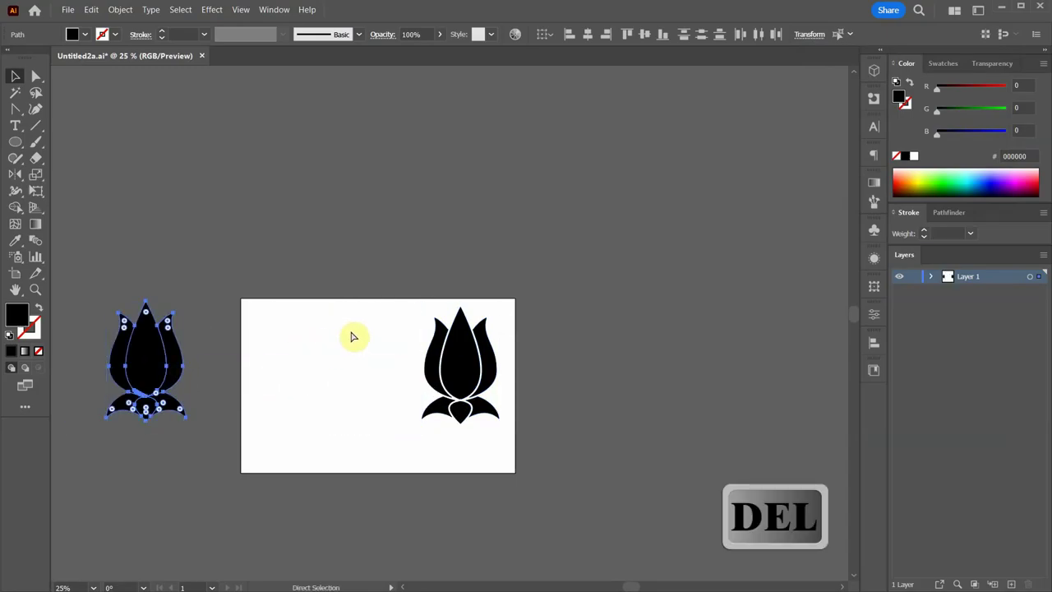
Center the gapped tulip on the artboard and scale it up.
key(ctrl+0)
drag(721, 336, 470, 330)
drag(560, 445, 580, 471)
click(616, 396)
Zoom in and lasso-delete the tiny stray path fragments at the tulip's base.
scroll(439, 428, up, 1)
scroll(440, 428, up, 6)
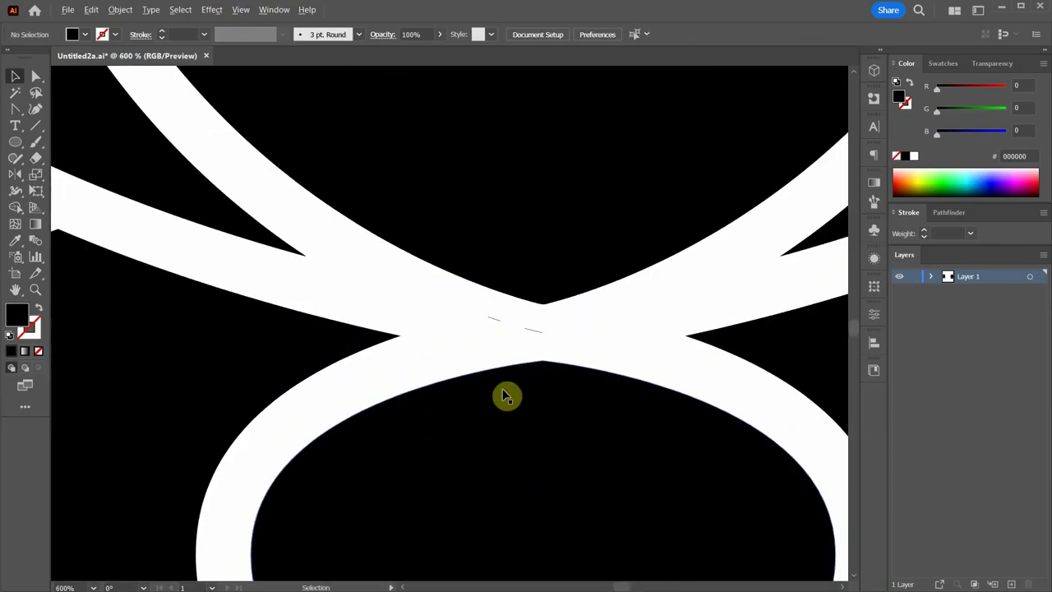
click(519, 321)
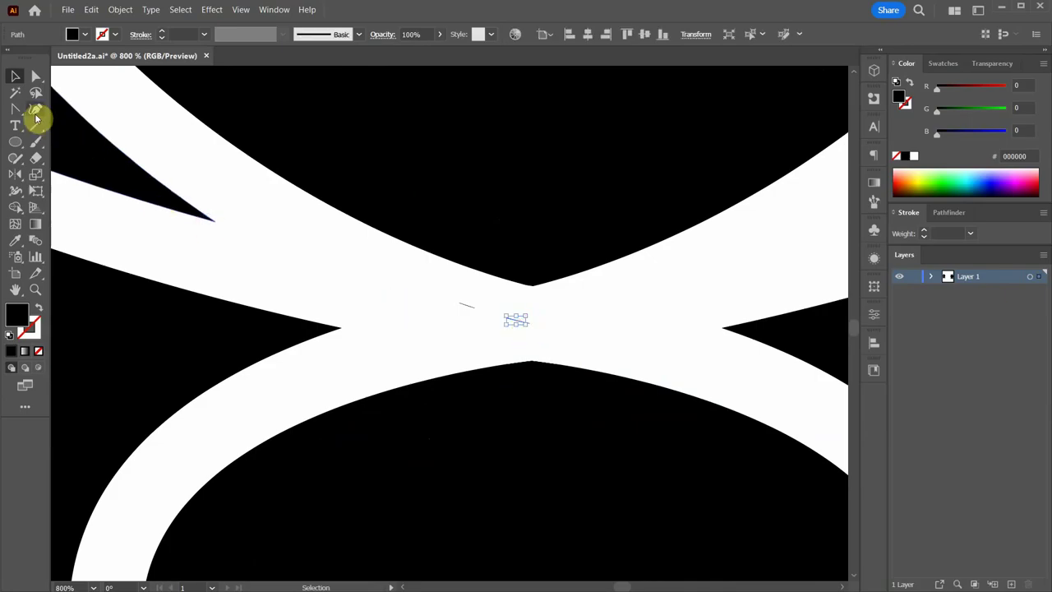
key(q)
mouse_move(440, 288)
mouse_down()
mouse_move(424, 309)
mouse_move(461, 335)
mouse_move(555, 345)
mouse_move(592, 335)
mouse_move(439, 301)
mouse_up()
key(Delete)
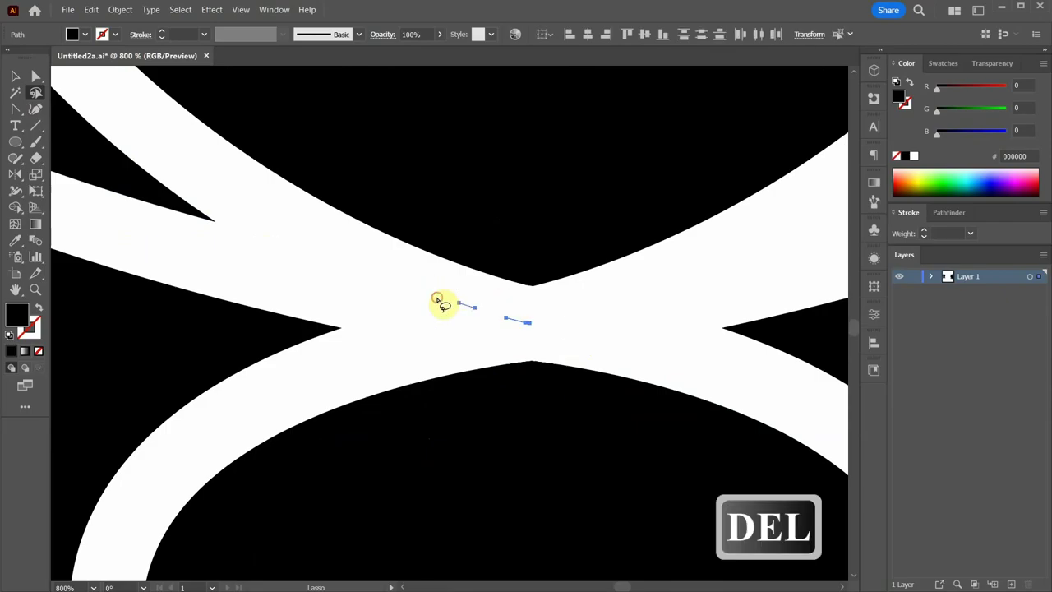
key(v)
click(399, 312)
scroll(382, 348, down, 6)
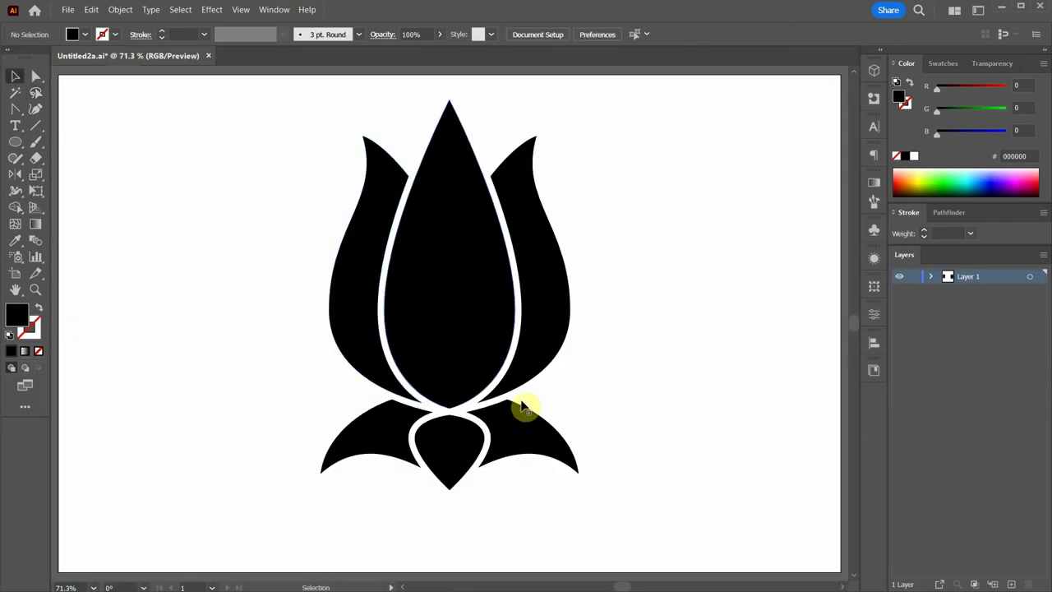
Fill the two outer petals with orange FFAF2E and the centre petal with yellow FFCD2E.
click(568, 292)
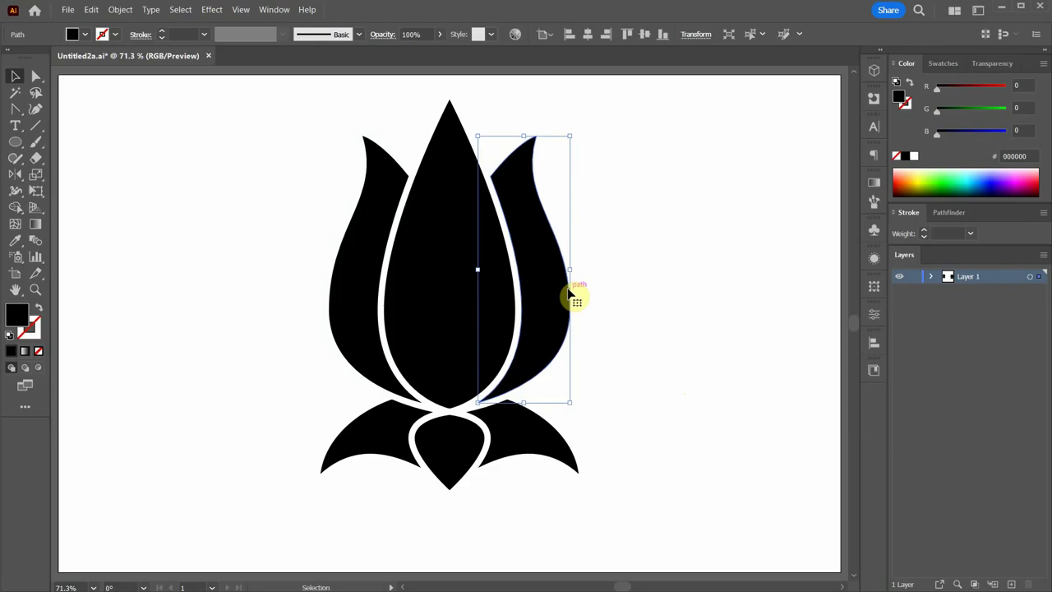
shift+click(375, 270)
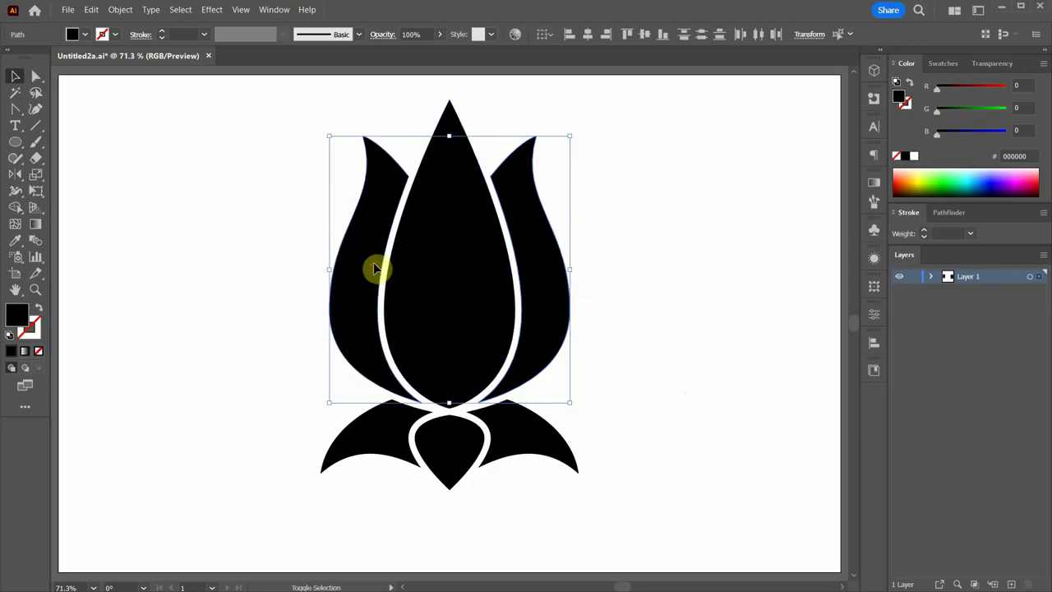
click(939, 63)
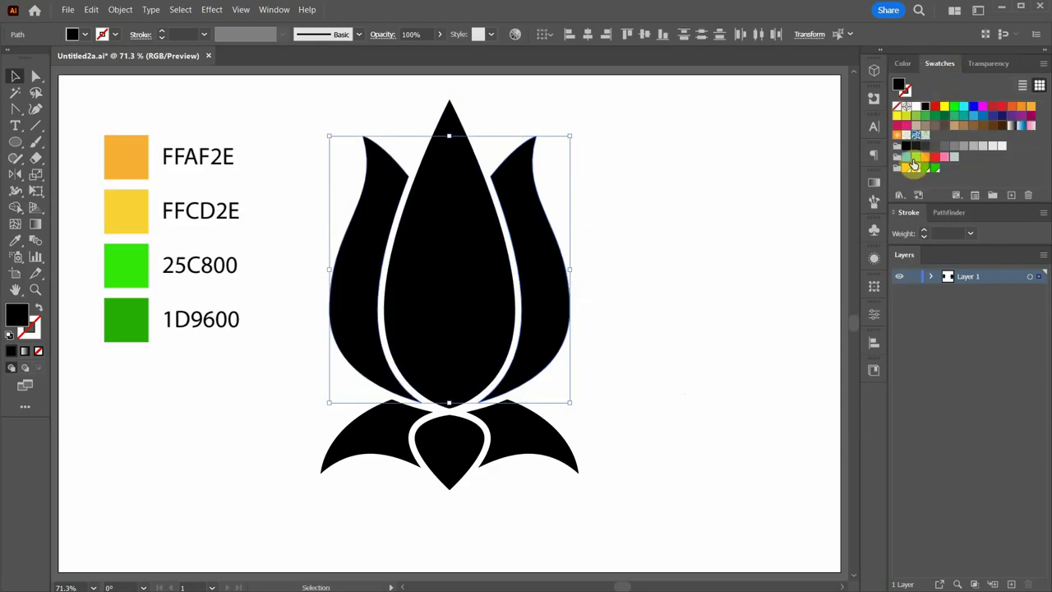
click(905, 167)
click(486, 282)
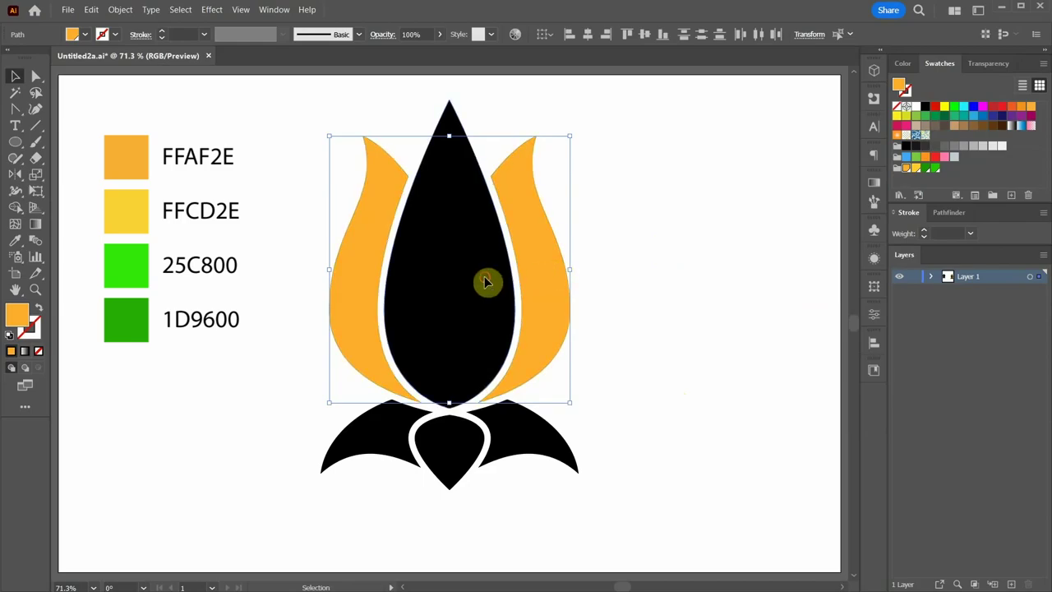
click(916, 168)
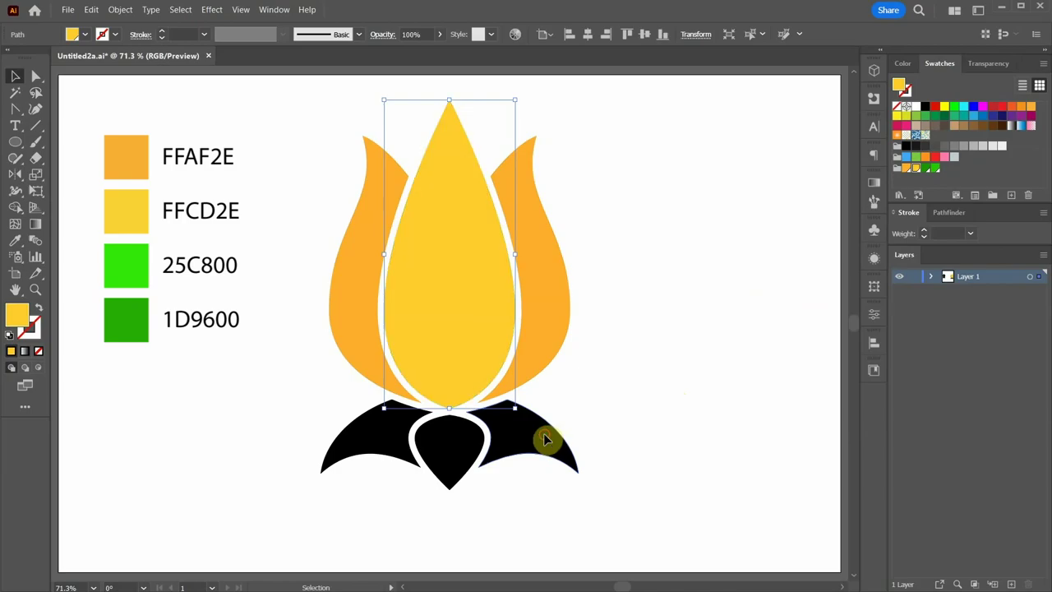
Fill the side leaves bright green 25C800 and the bottom centre leaf dark green 1D9600.
click(543, 433)
shift+click(366, 454)
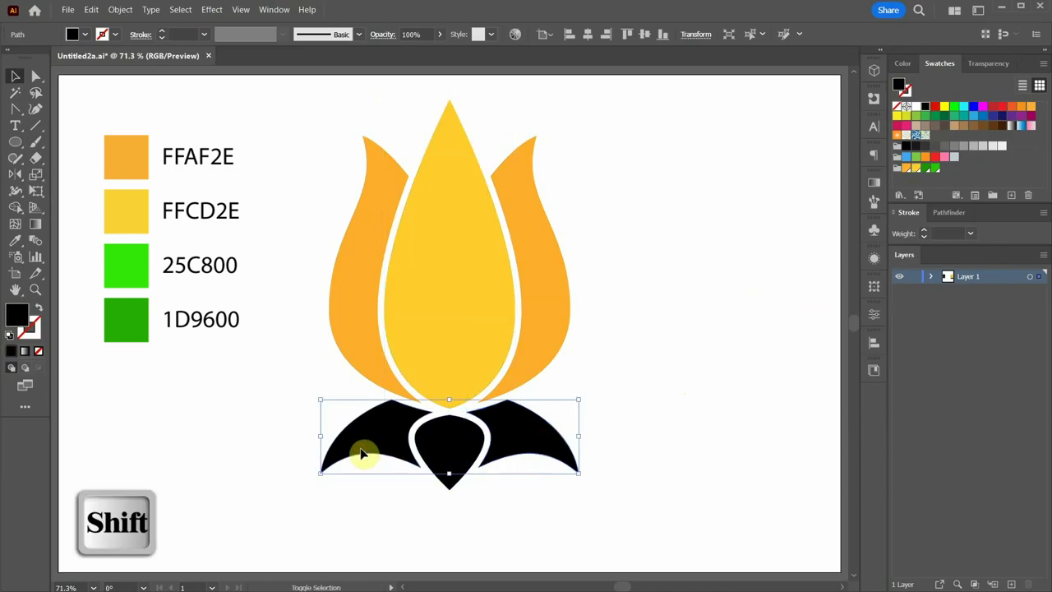
click(934, 168)
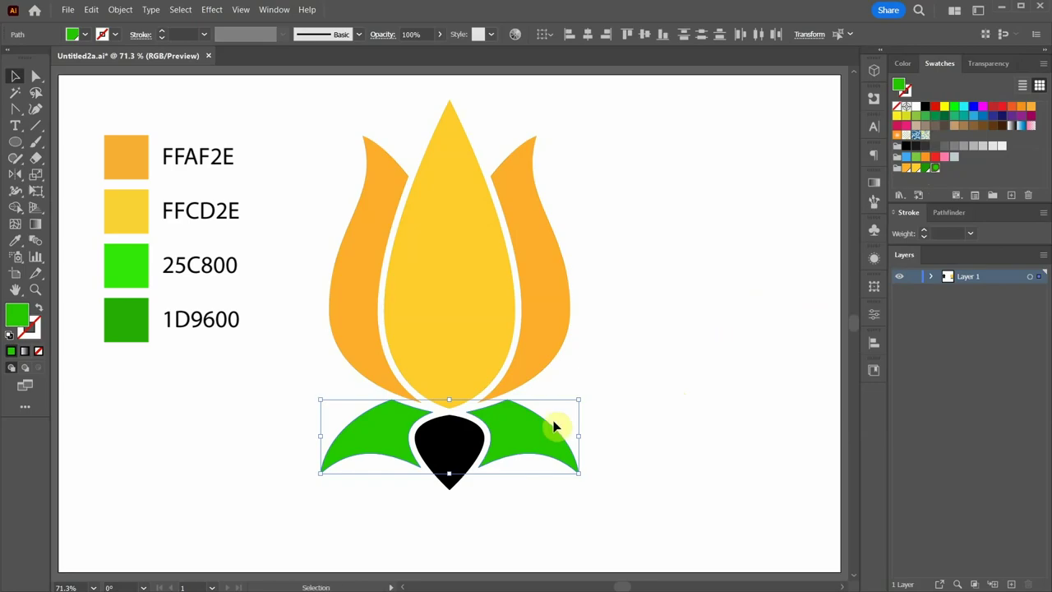
click(470, 446)
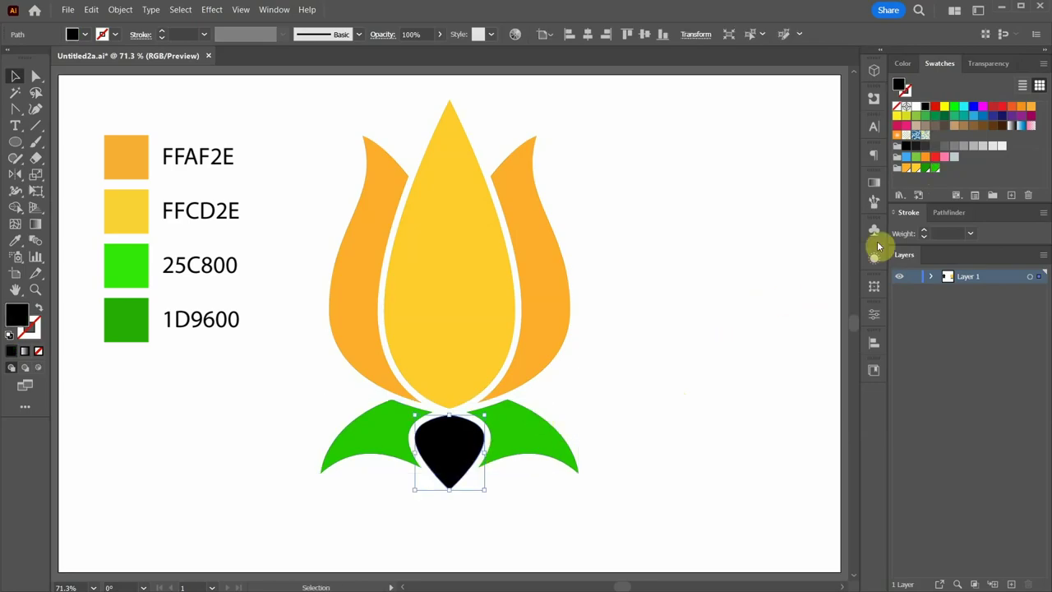
click(926, 168)
click(704, 335)
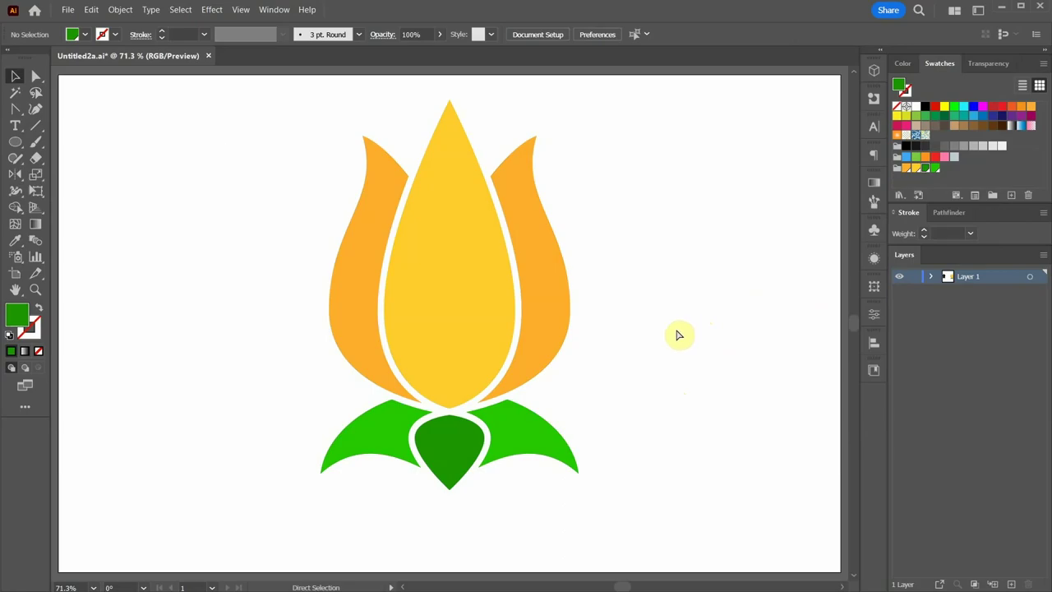
Give all tulip shapes a black stroke of 3 pt weight.
key(ctrl+a)
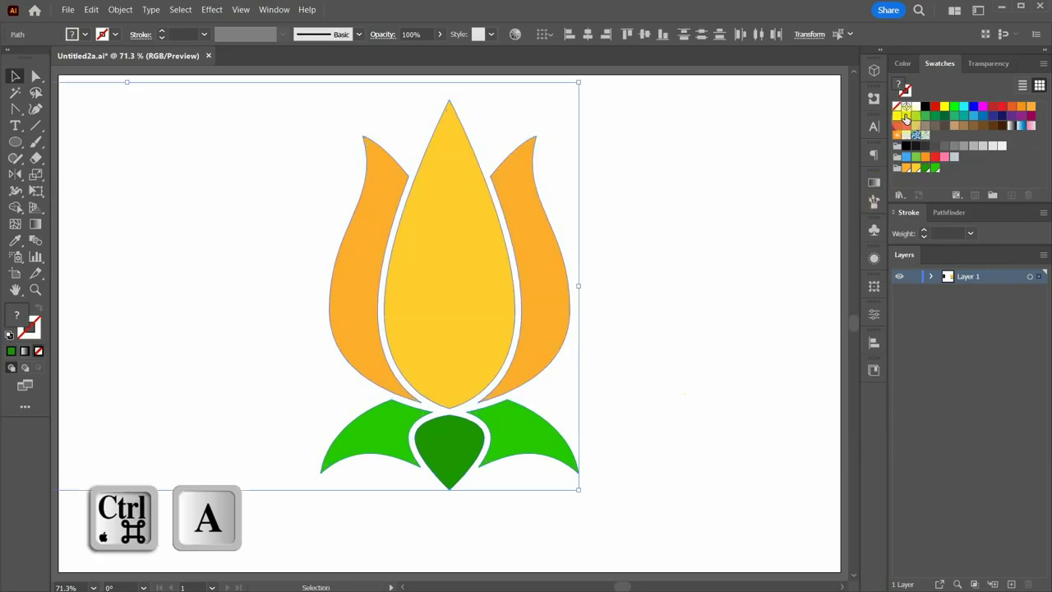
click(924, 106)
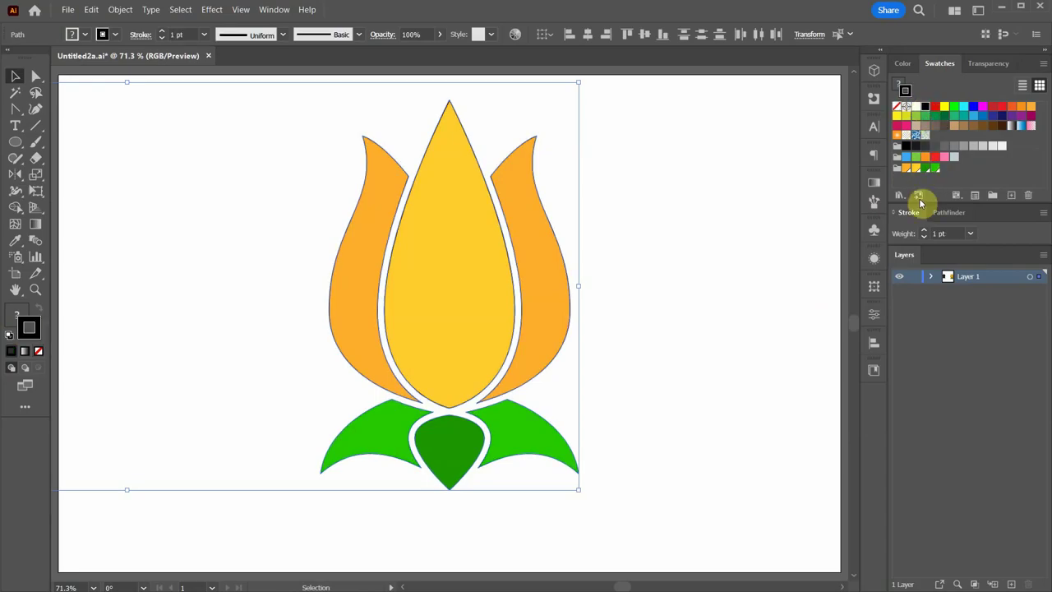
click(923, 231)
click(923, 231)
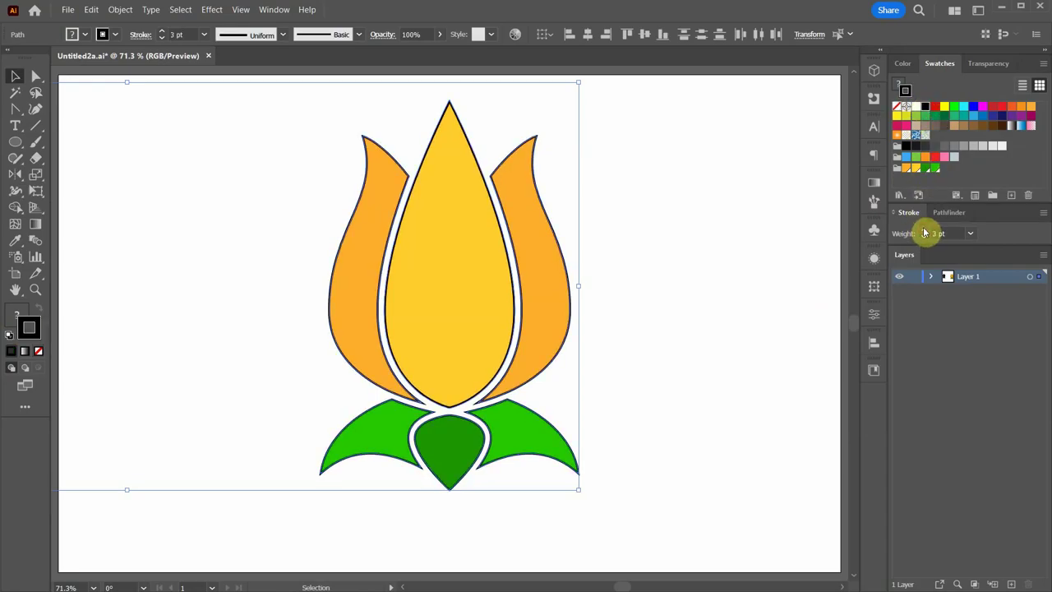
click(723, 286)
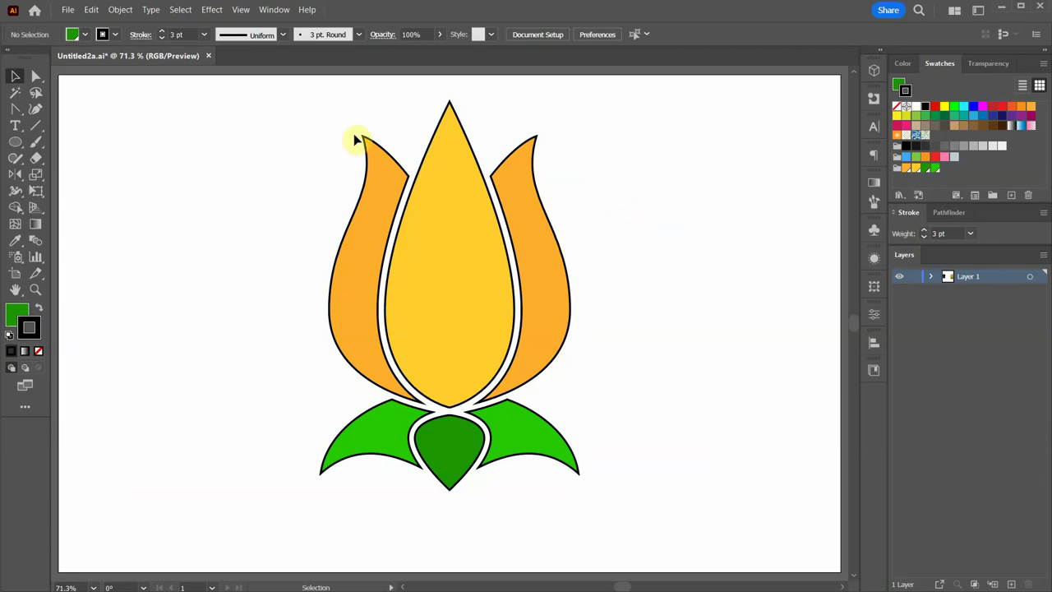
Group the tulip parts and duplicate the group to the right.
drag(246, 95, 656, 511)
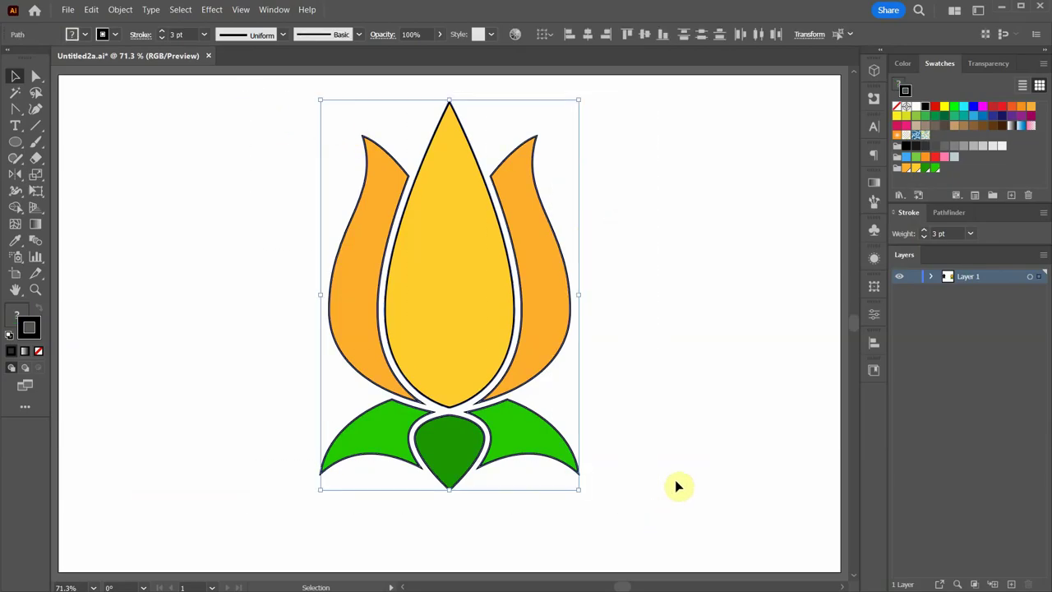
key(a)
key(v)
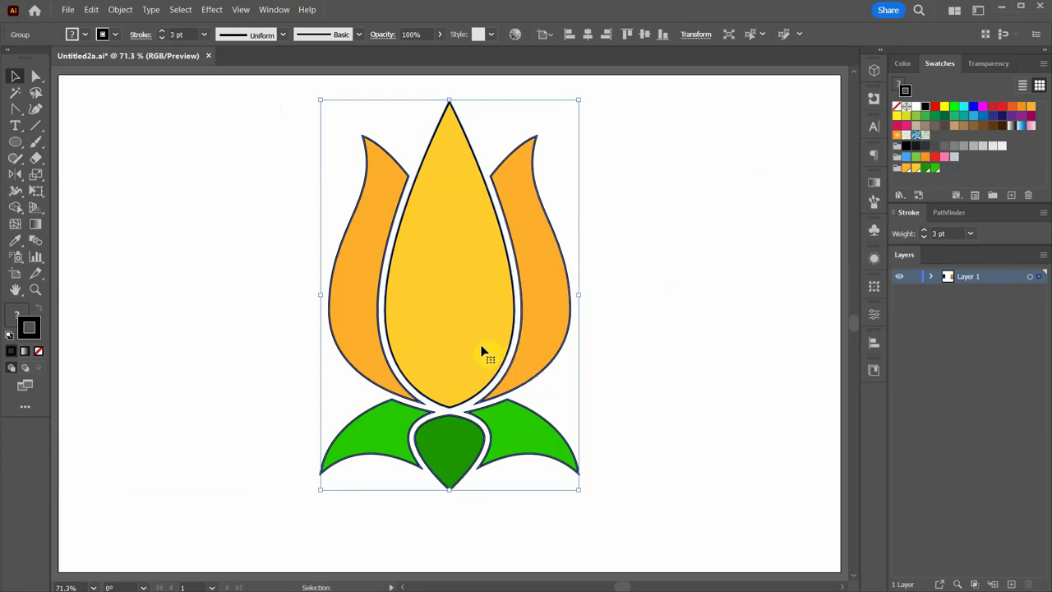
drag(483, 351, 697, 348)
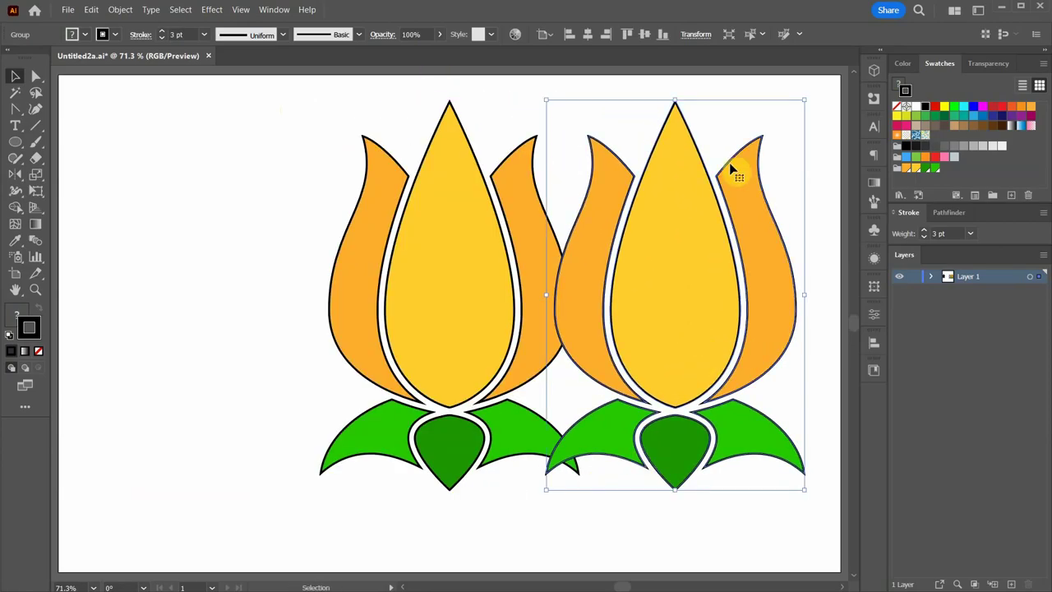
Enable Scale Strokes & Effects and shrink the copy to a tiny tulip near the top.
click(697, 34)
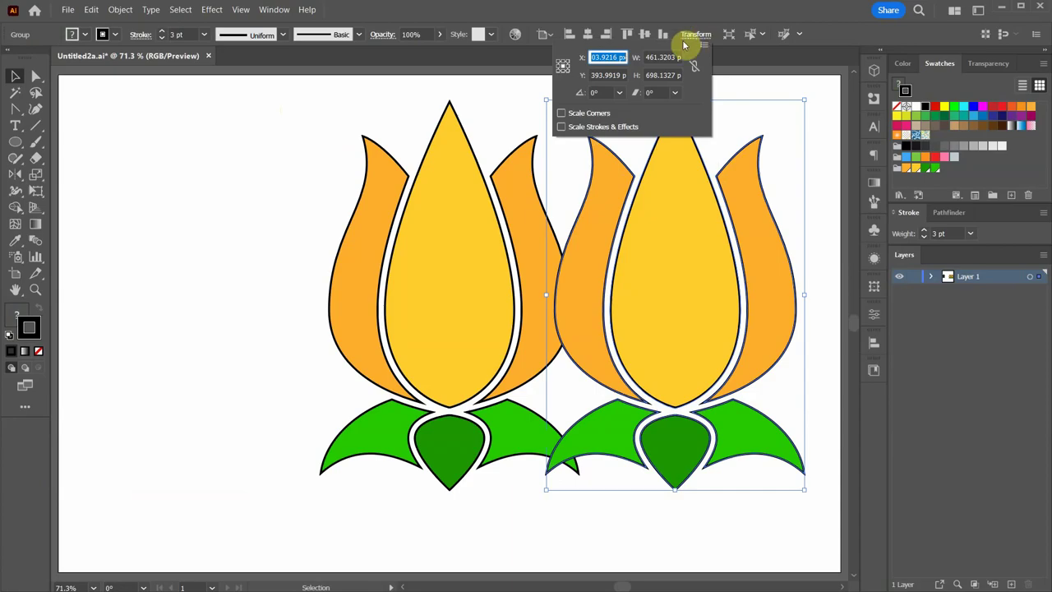
click(561, 127)
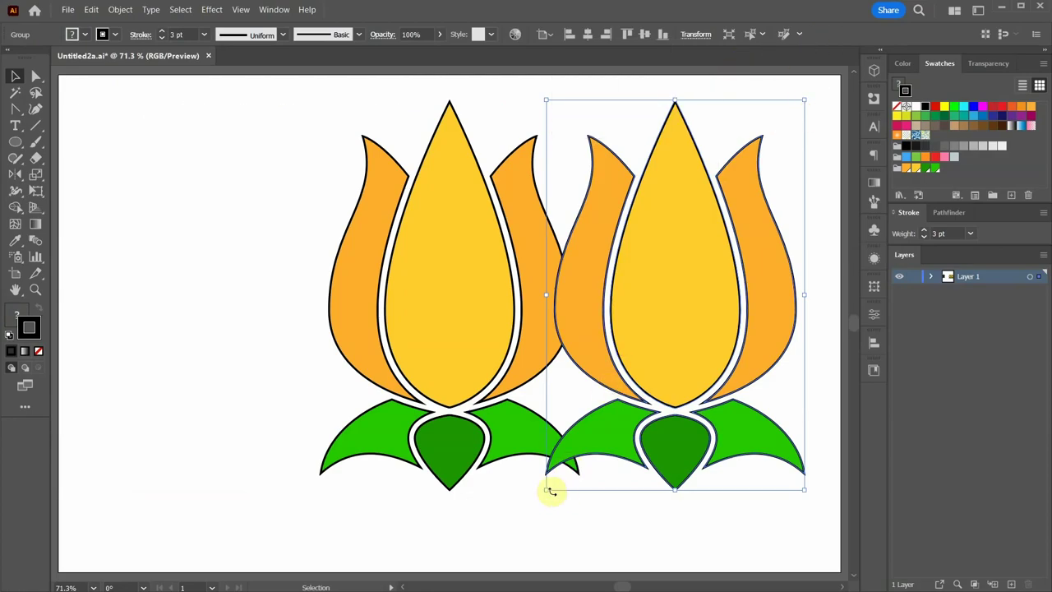
drag(547, 489, 753, 145)
drag(752, 145, 569, 143)
click(873, 207)
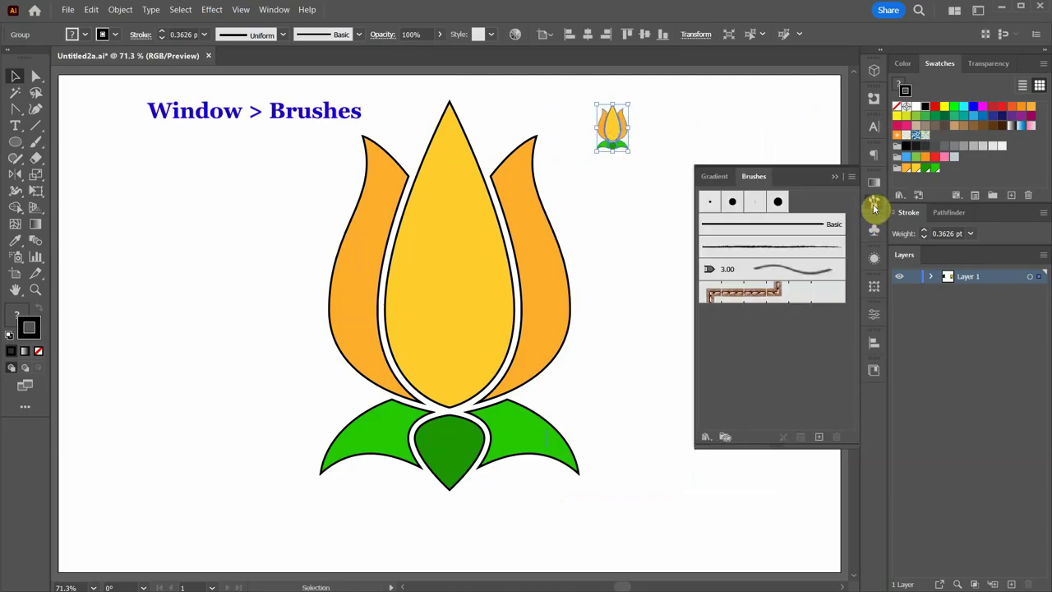
Create Scatter Brush 1 from the tiny tulip with Random size and Random spacing.
drag(607, 128, 794, 207)
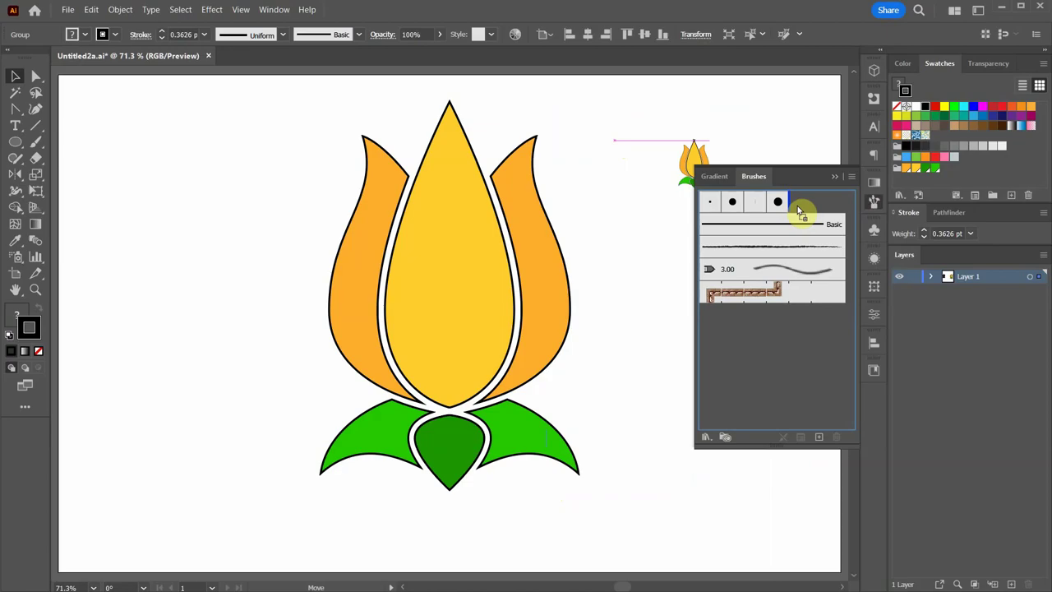
drag(797, 205, 797, 205)
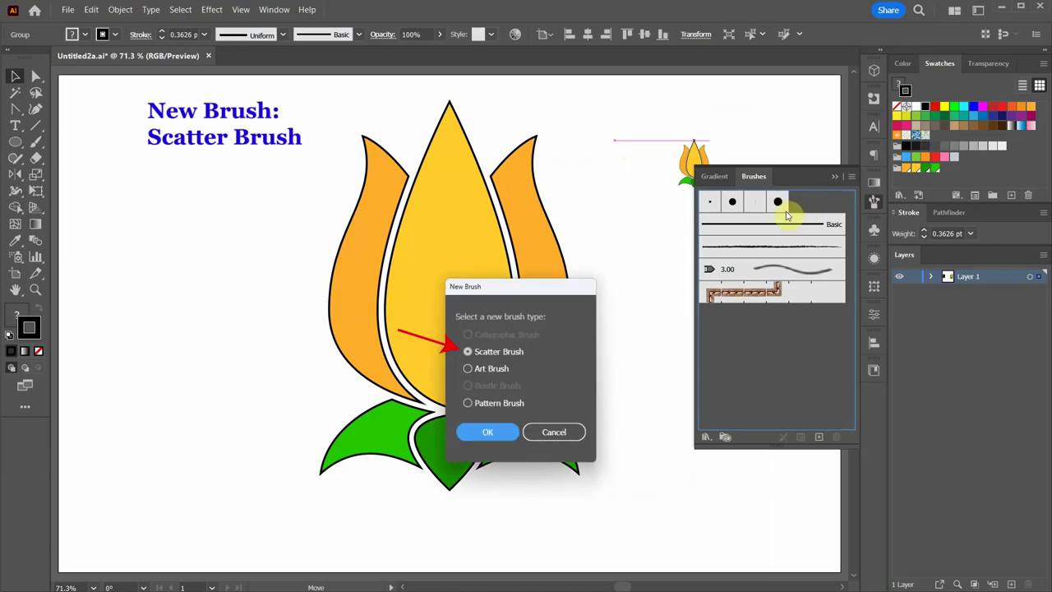
click(487, 432)
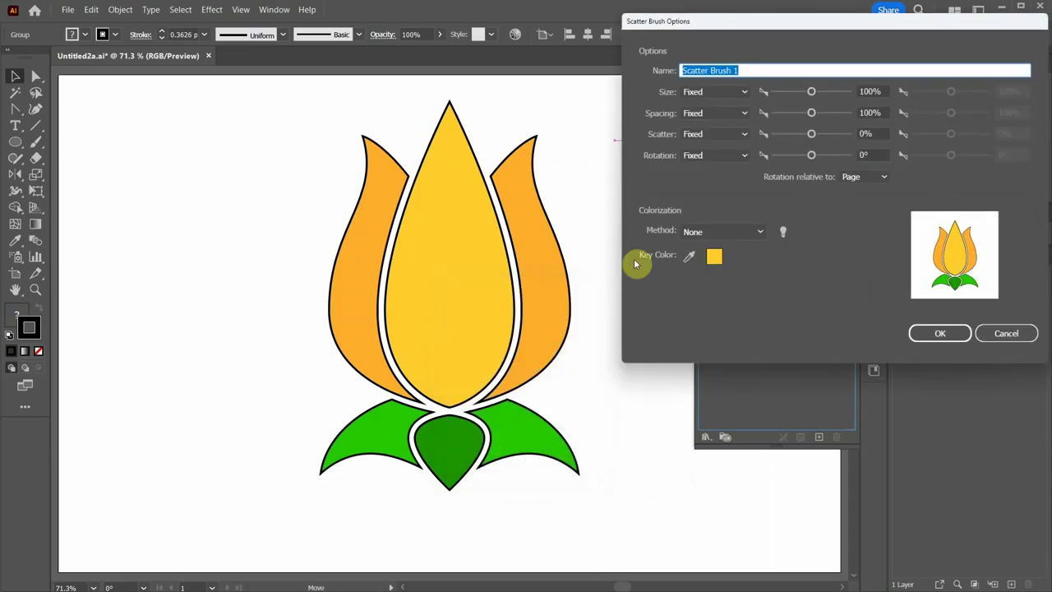
click(745, 92)
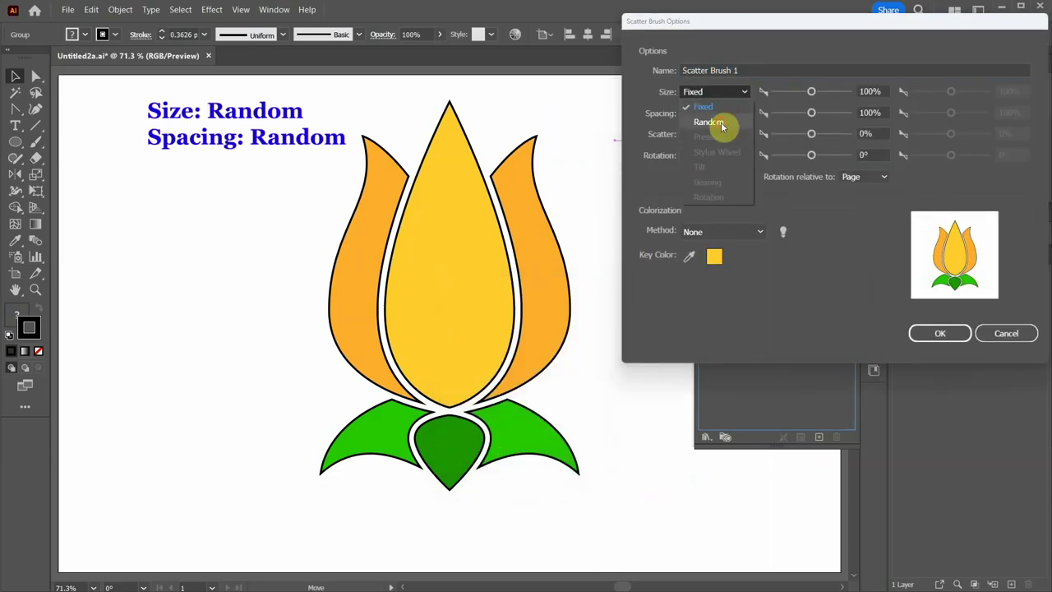
click(721, 123)
click(744, 113)
click(712, 146)
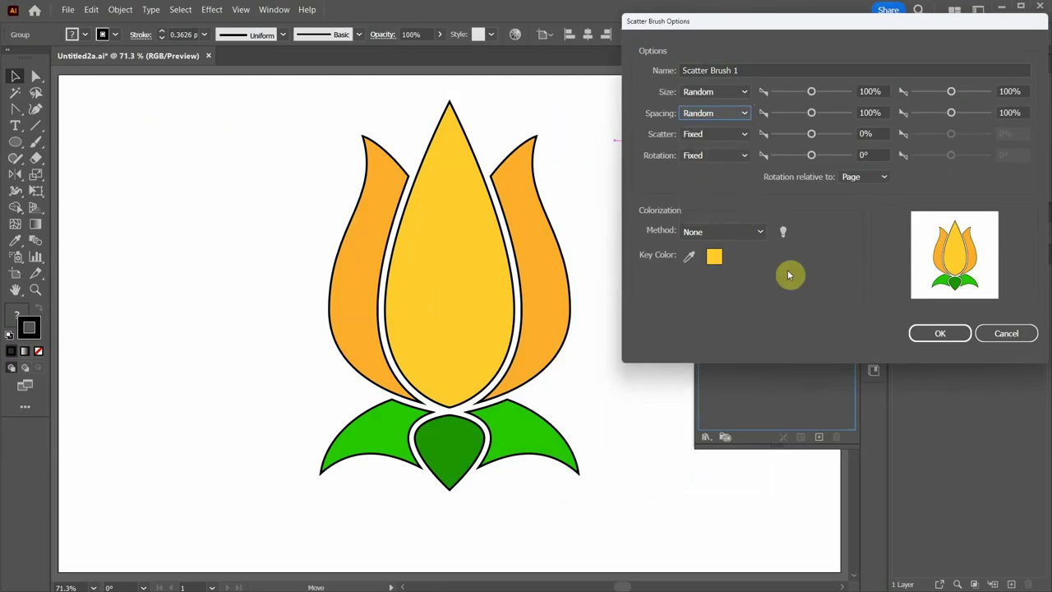
click(950, 335)
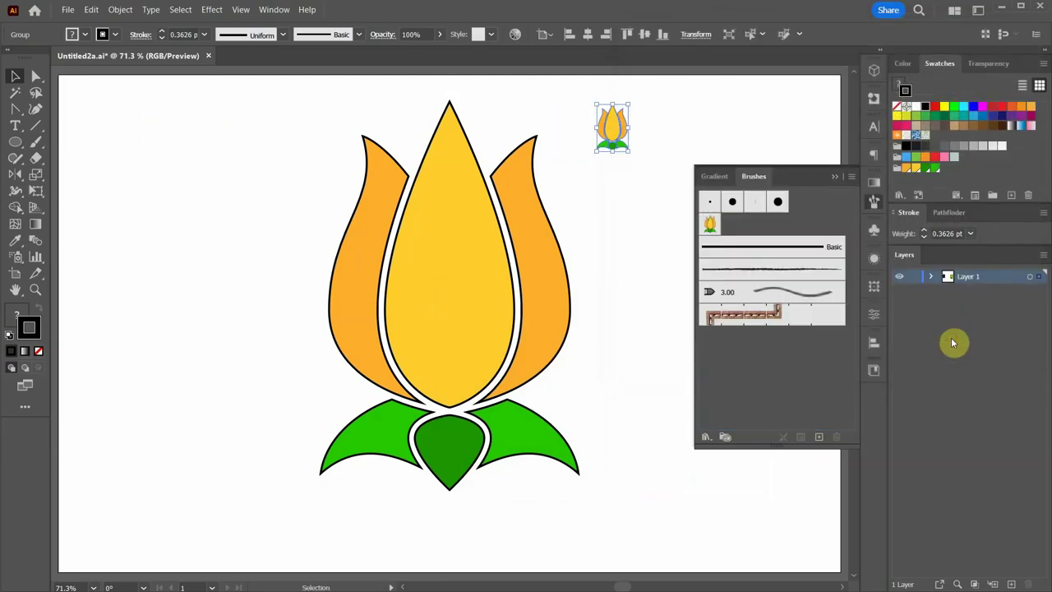
click(662, 205)
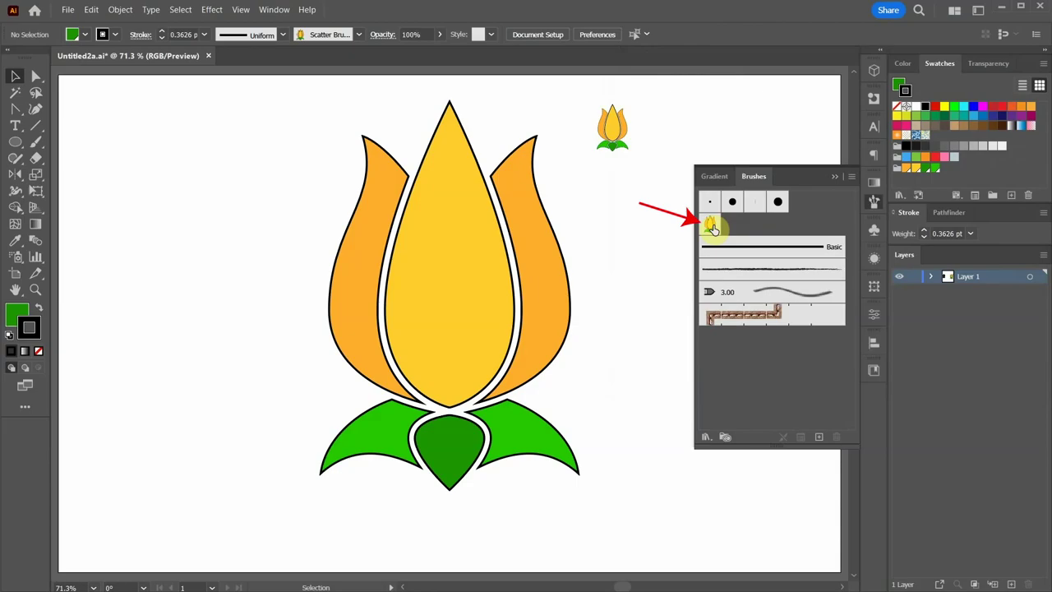
Paint a horizontal scatter-brush stroke of small tulips across the artboard's bottom with the Paintbrush.
click(838, 178)
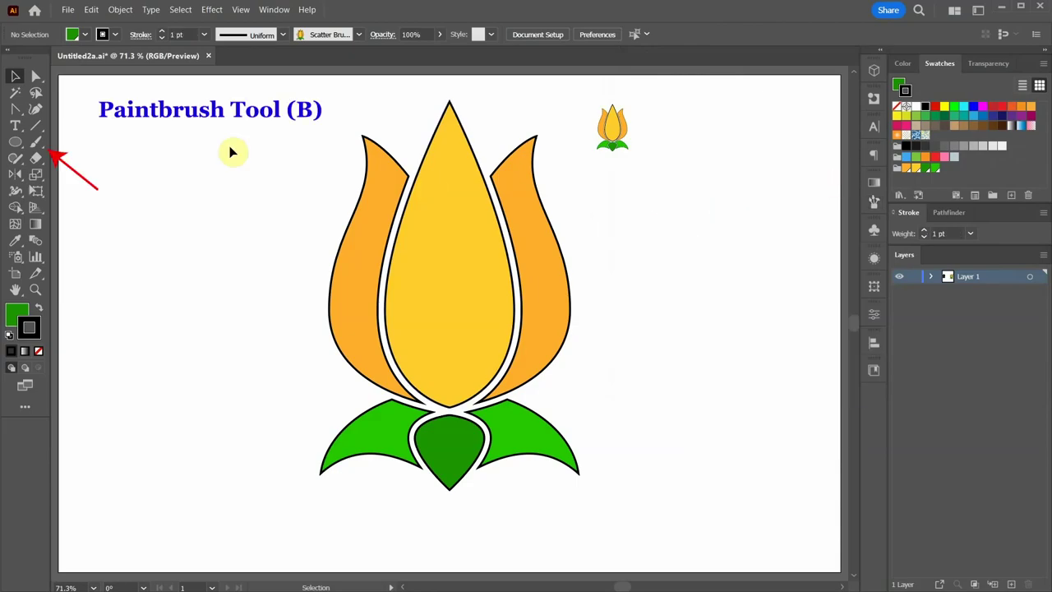
click(36, 141)
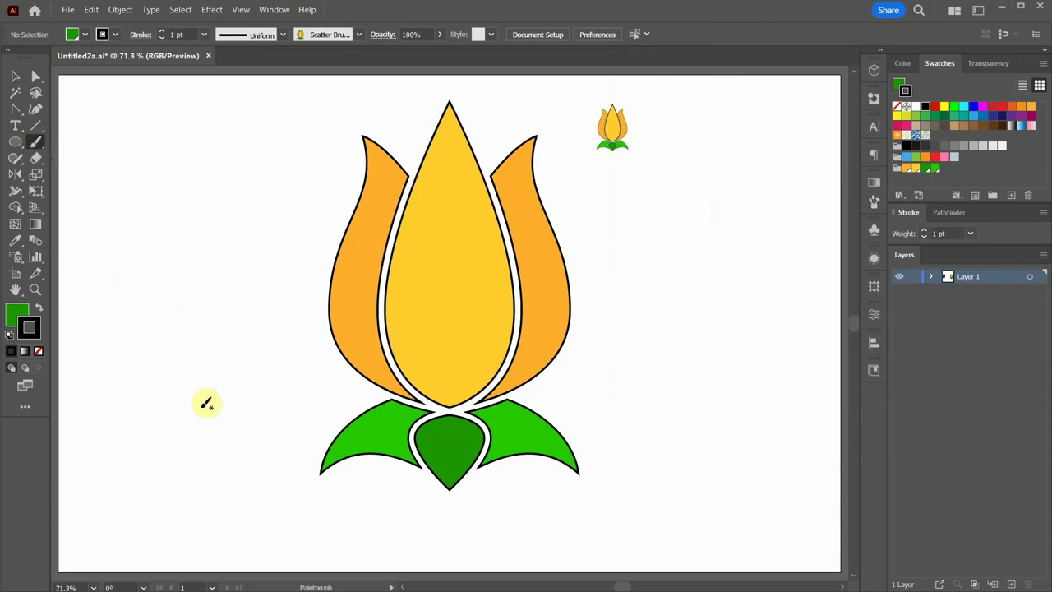
mouse_move(123, 519)
mouse_down()
mouse_move(526, 496)
mouse_move(745, 497)
mouse_move(789, 491)
mouse_move(789, 480)
mouse_up()
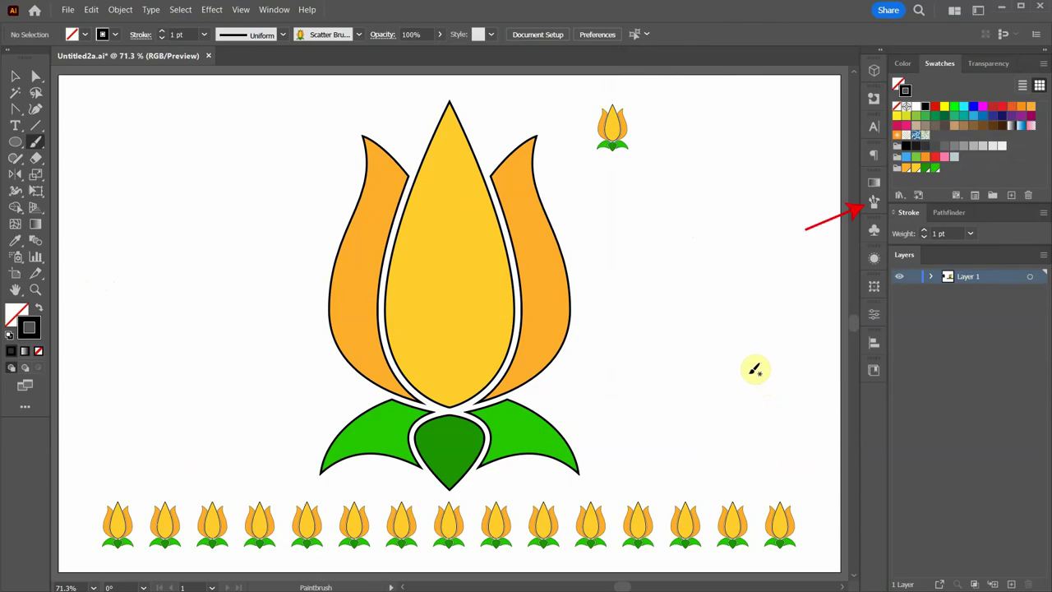
key(v)
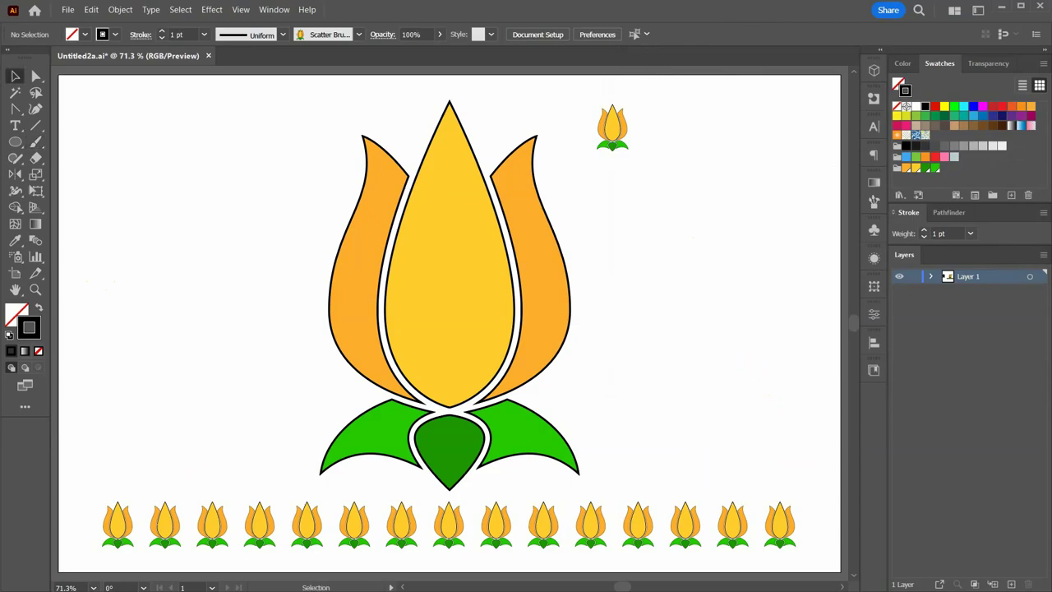